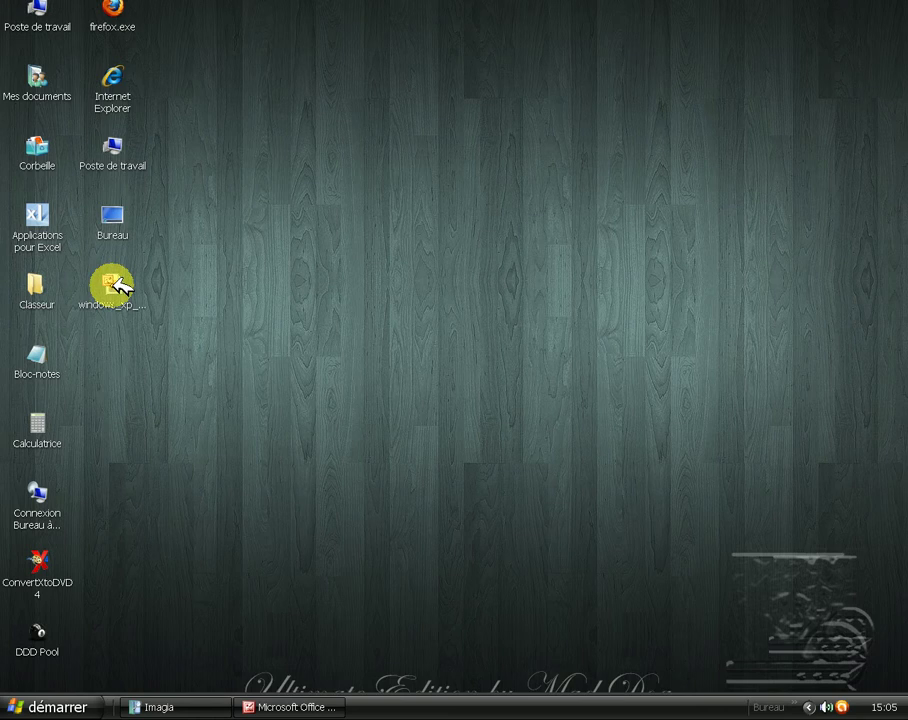
# - Open the windows_xp_001.jpg image from the desktop, set it as the desktop wallpaper and close the viewer
pyautogui.doubleClick(116, 285)
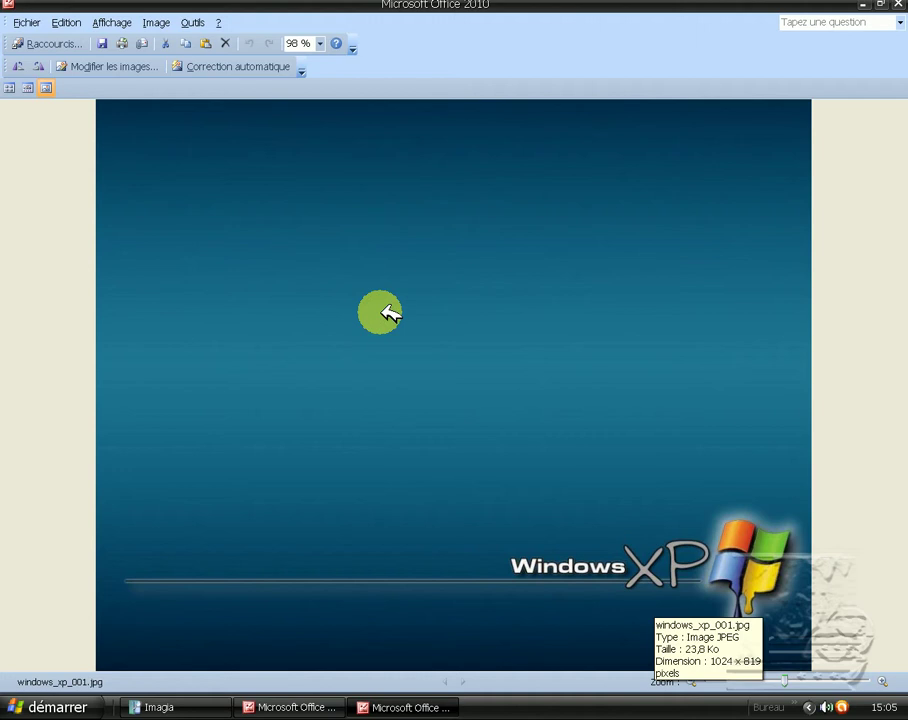
pyautogui.rightClick(389, 314)
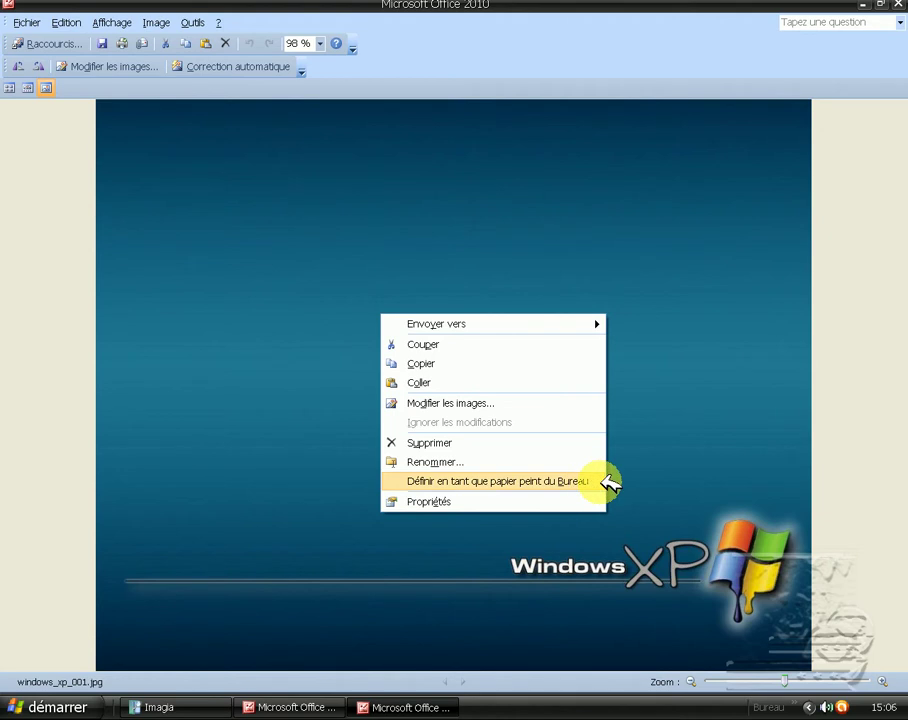
pyautogui.click(609, 483)
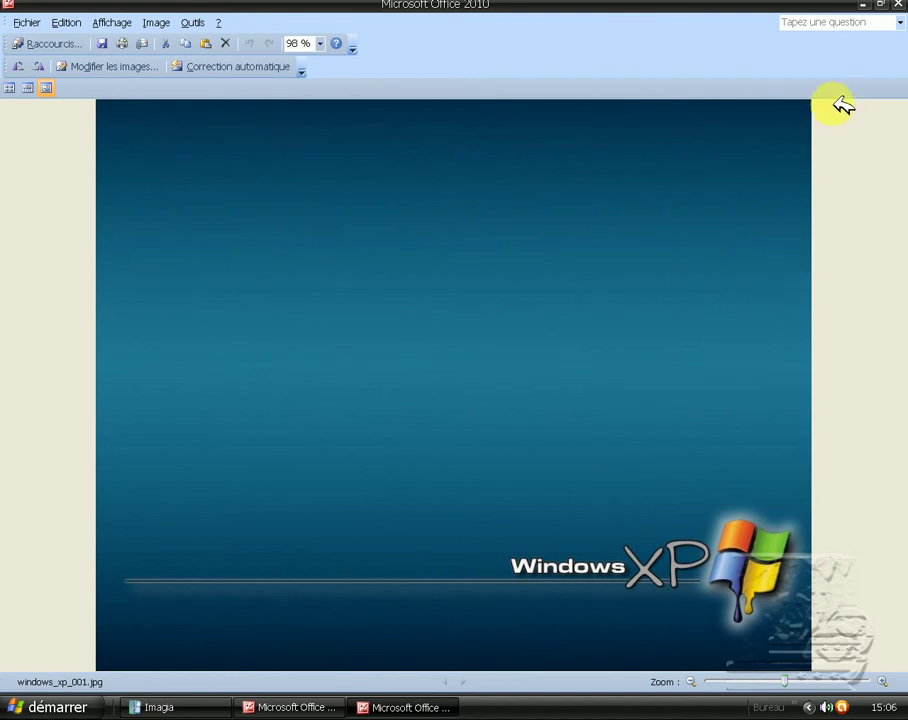
pyautogui.click(899, 5)
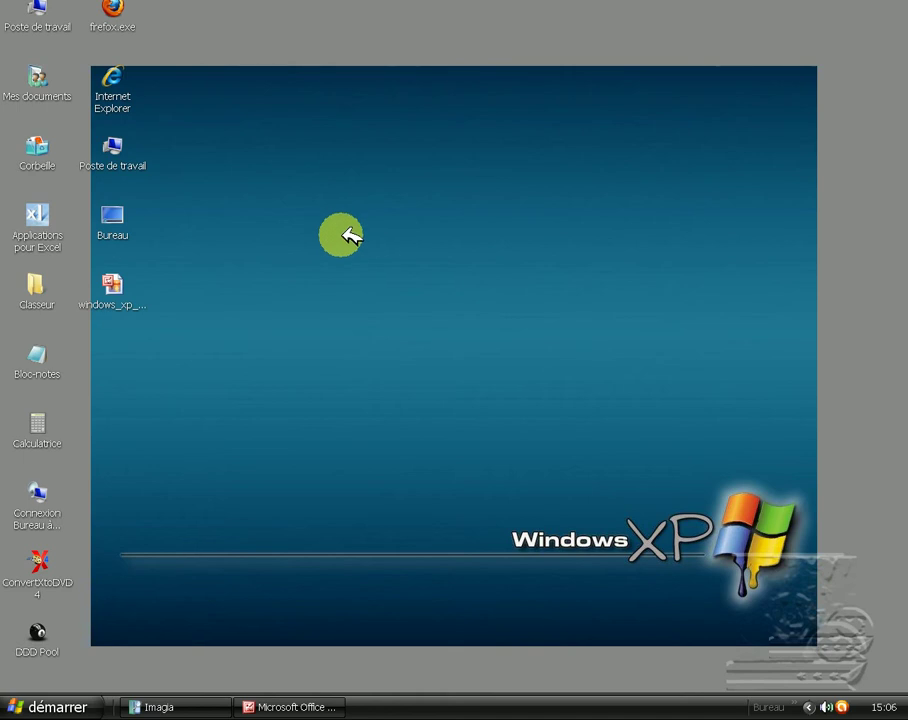
# - Set the desktop background position to Étirer in the display properties and apply it
pyautogui.rightClick(351, 236)
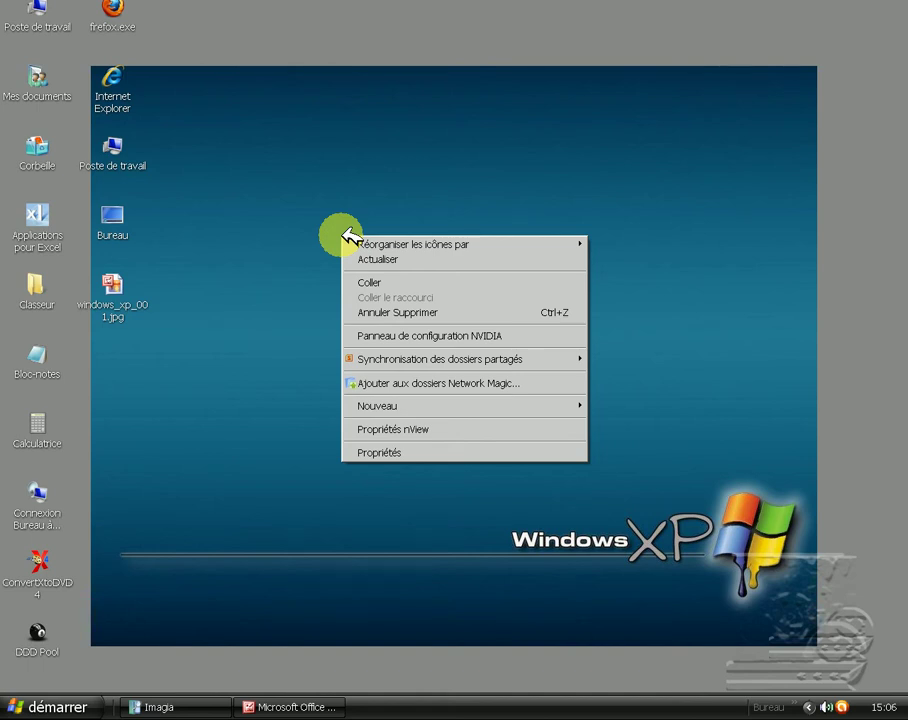
pyautogui.click(533, 453)
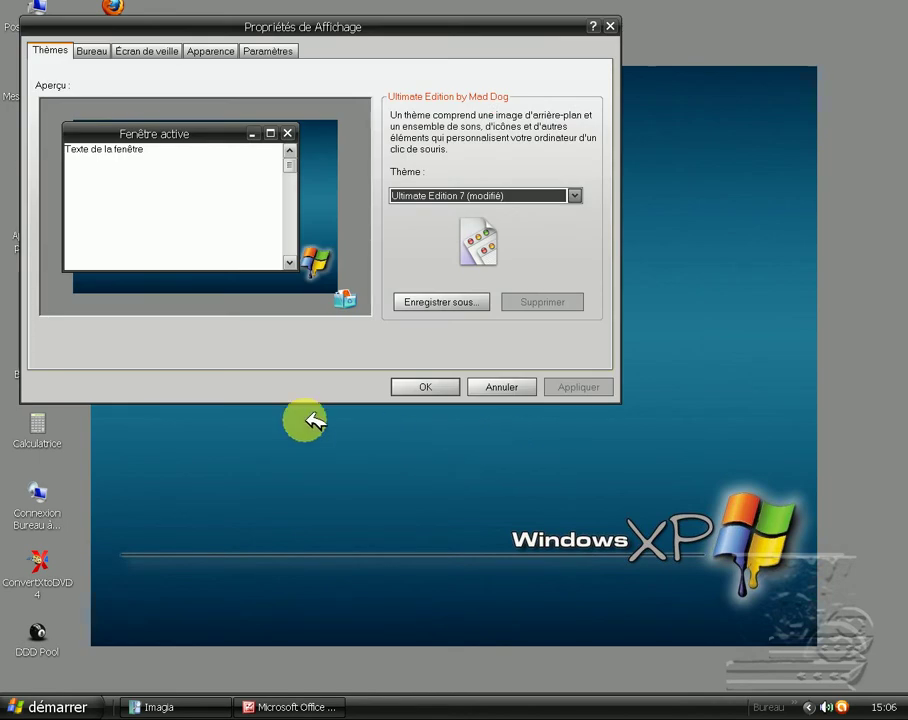
pyautogui.click(95, 48)
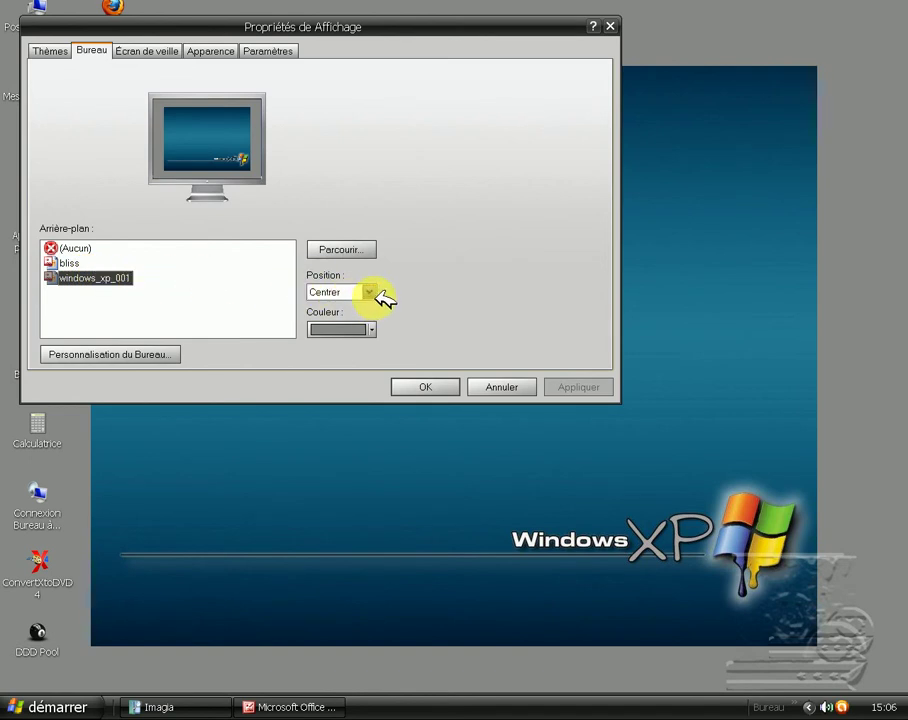
pyautogui.click(371, 291)
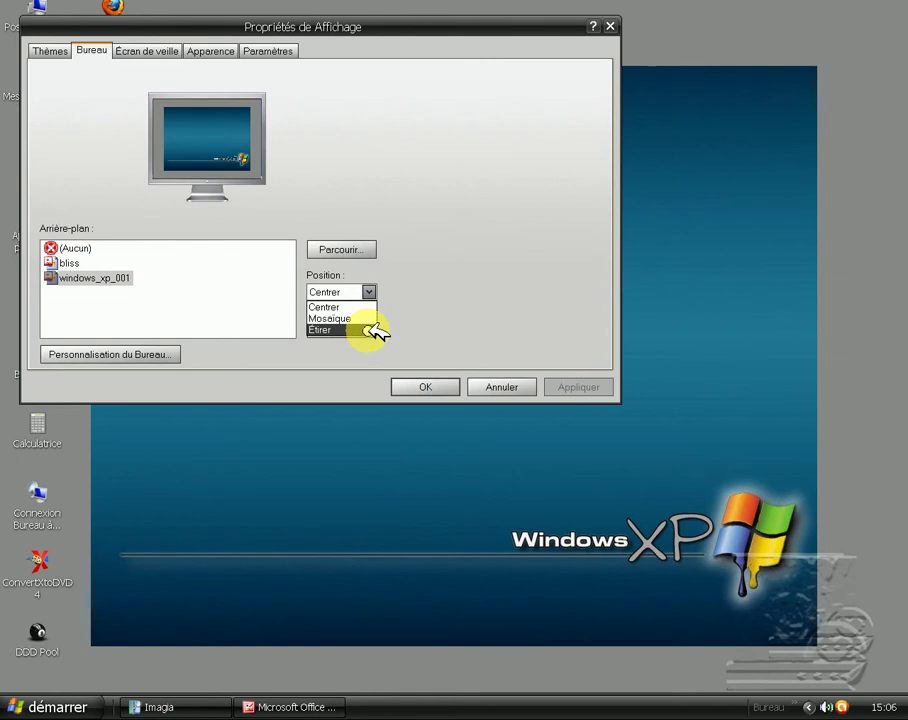
pyautogui.click(378, 331)
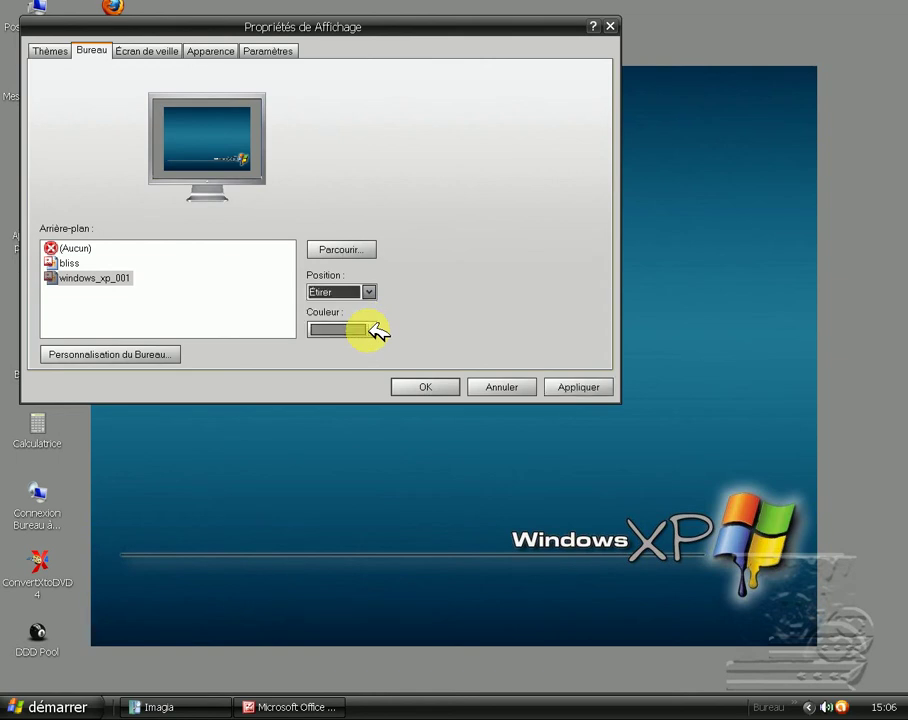
pyautogui.click(560, 390)
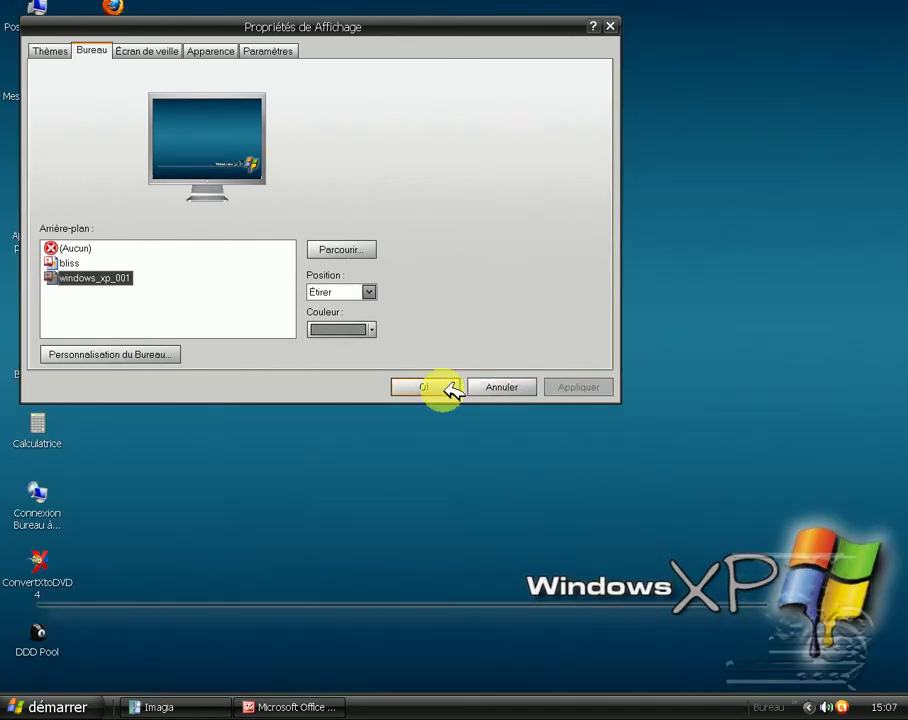
pyautogui.click(448, 386)
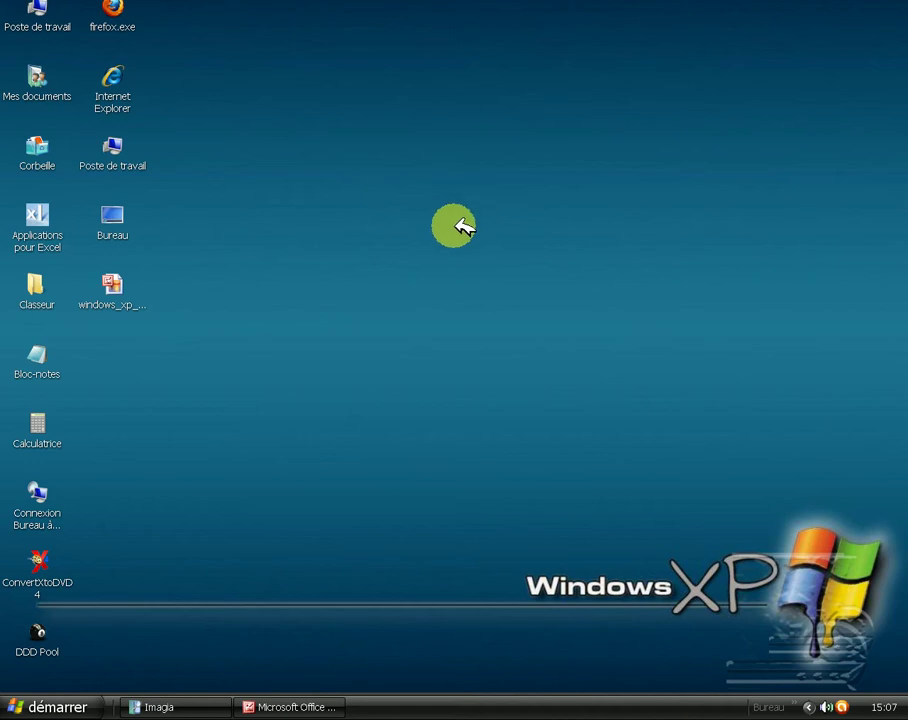
# - Reopen the display properties, apply the Mosaïque position to the desktop background and move the dialog aside
pyautogui.rightClick(405, 219)
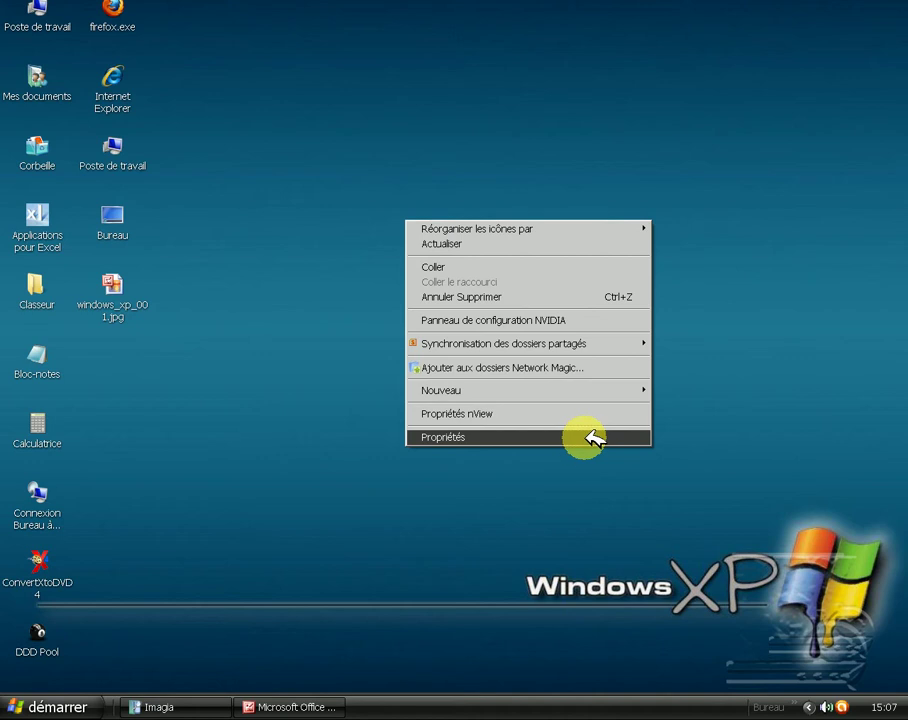
pyautogui.click(595, 438)
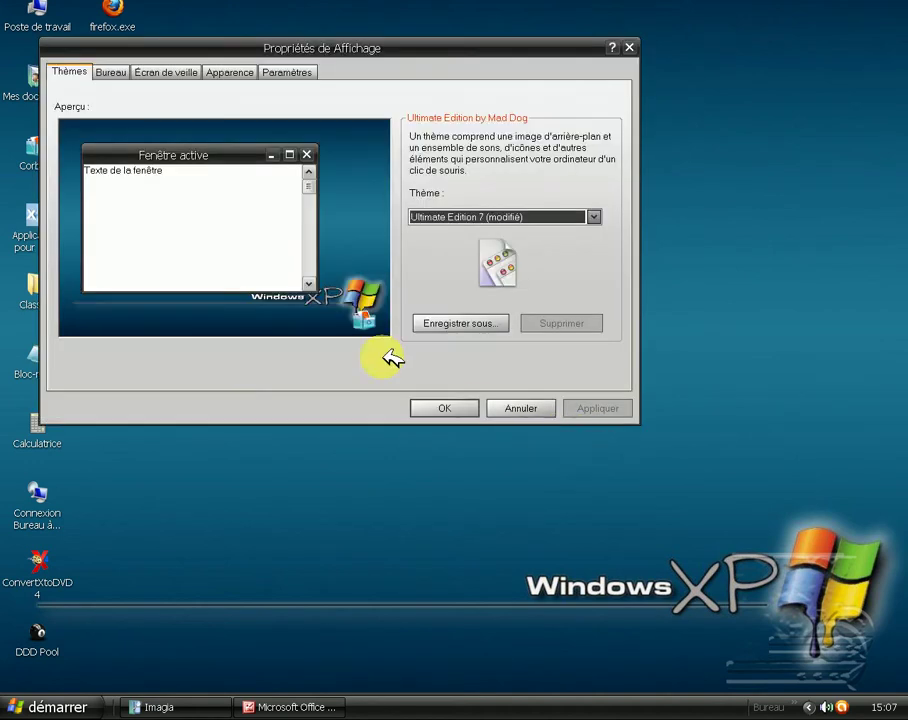
pyautogui.click(113, 72)
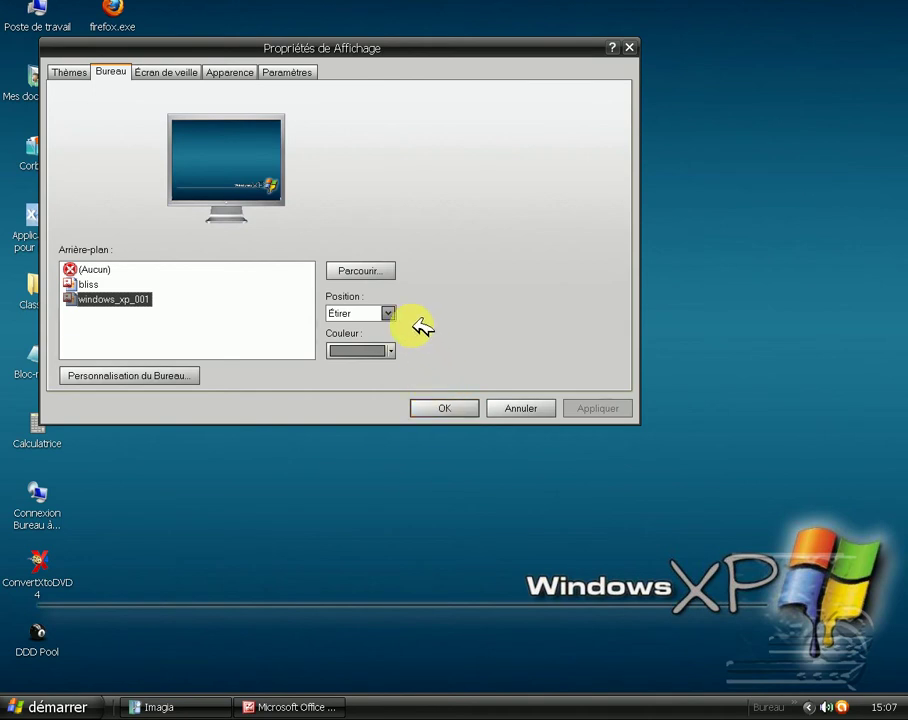
pyautogui.click(389, 312)
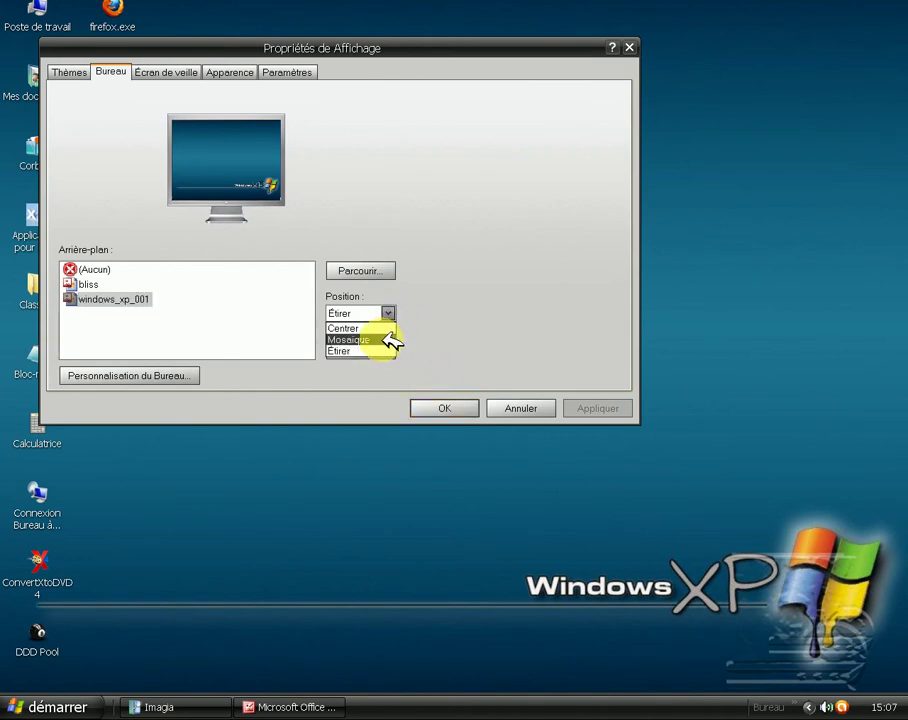
pyautogui.click(378, 337)
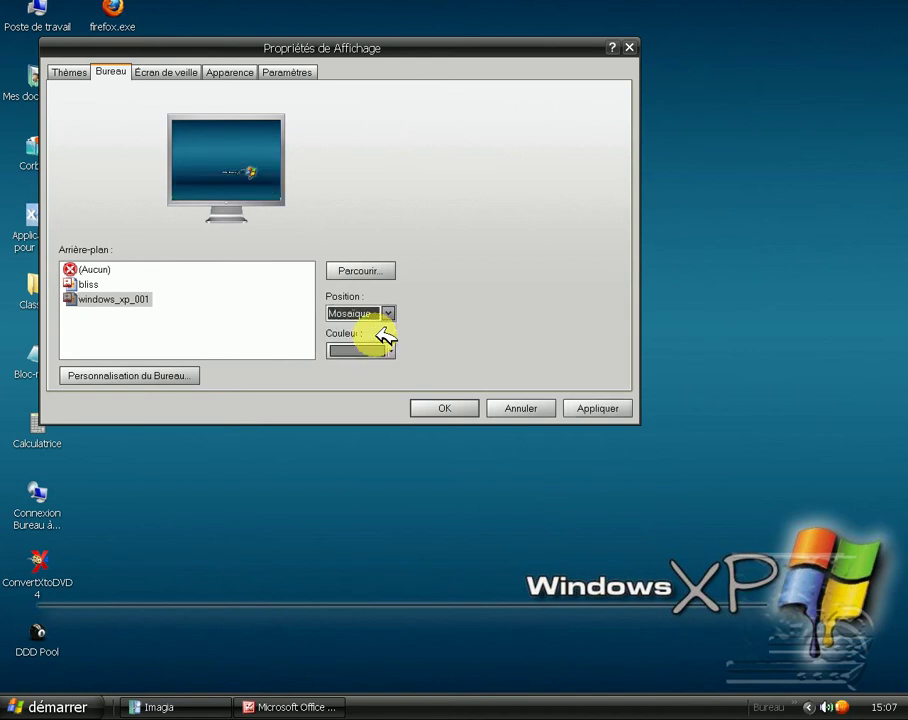
pyautogui.click(590, 407)
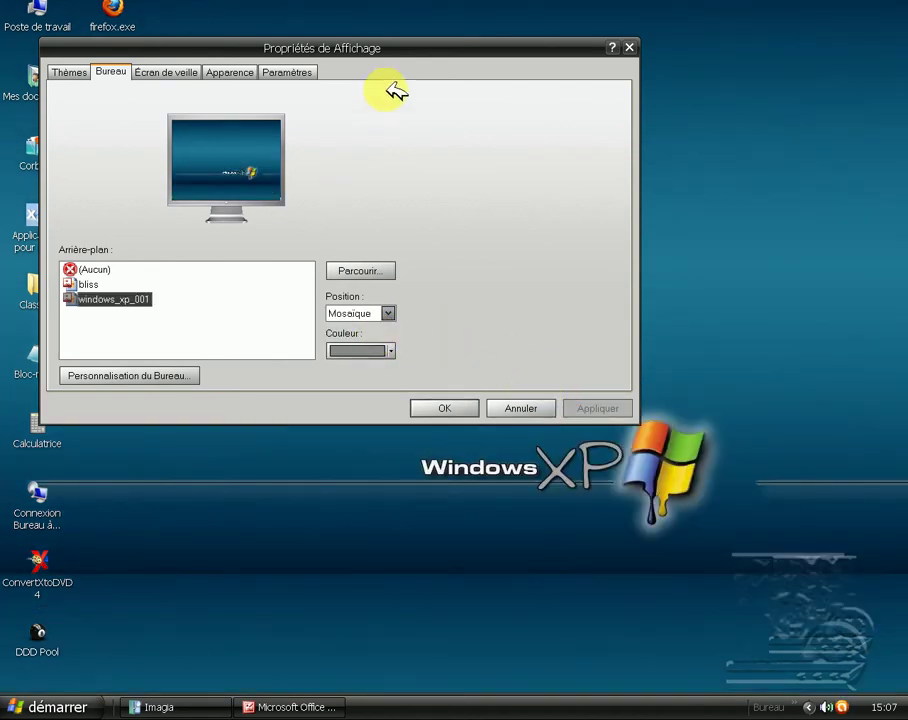
pyautogui.moveTo(426, 45); pyautogui.dragTo(592, 0)
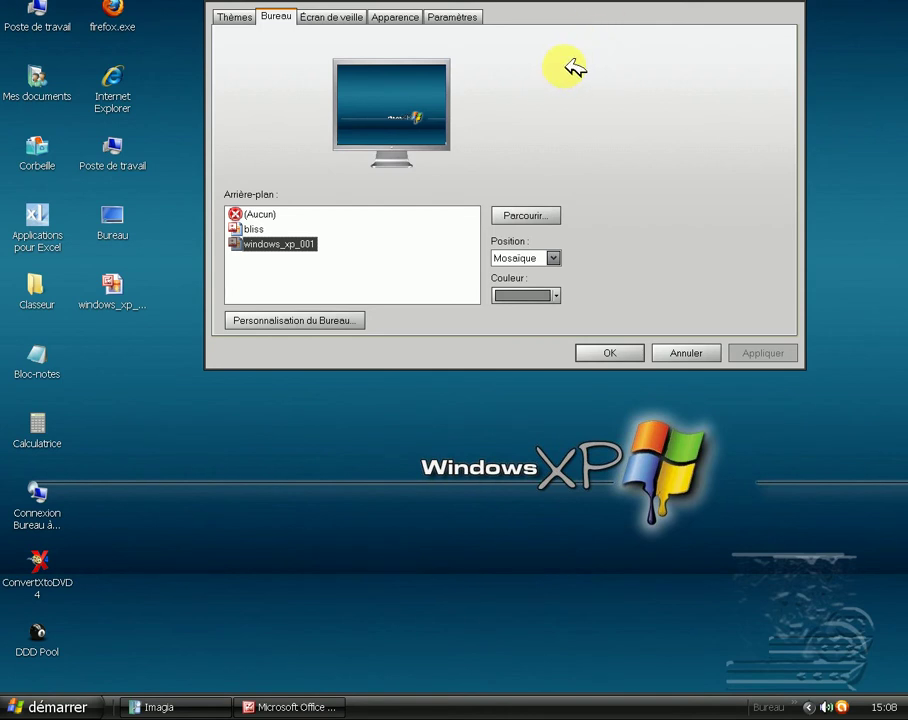
# - Switch the desktop background position back to Étirer, apply it and close the display properties
pyautogui.click(554, 258)
pyautogui.click(540, 295)
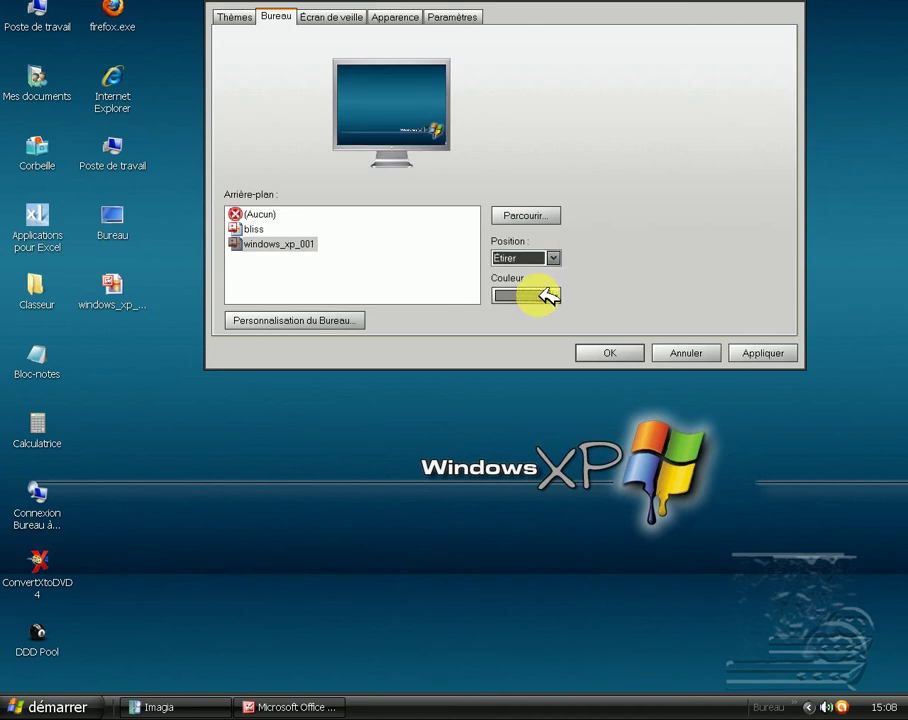
pyautogui.click(772, 352)
pyautogui.click(612, 352)
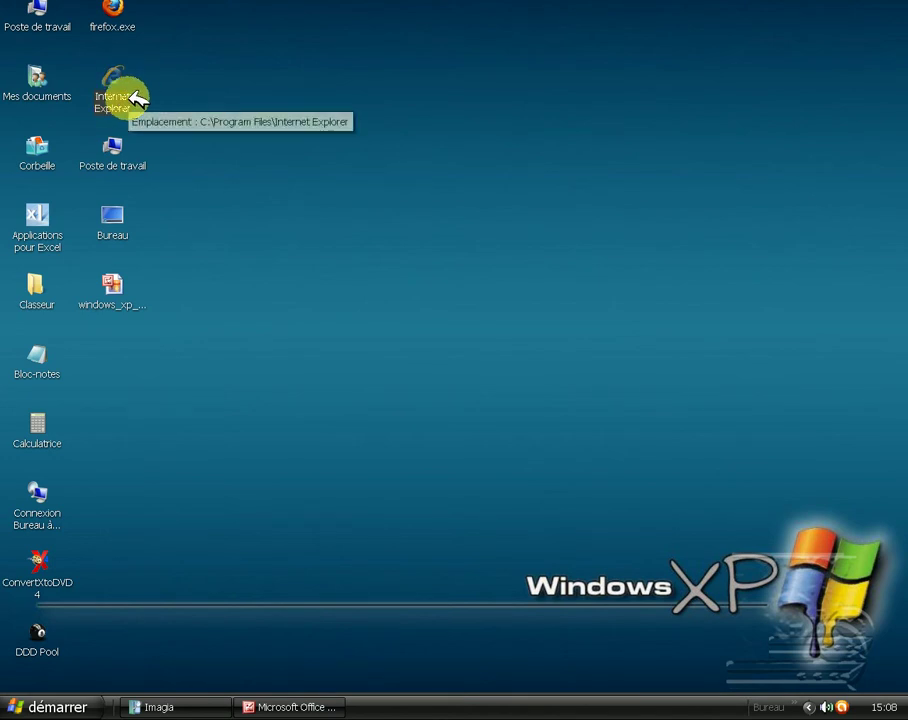
# - Switch to Internet Explorer and search Google for "les lunettes de neige inuit"
pyautogui.doubleClick(134, 97)
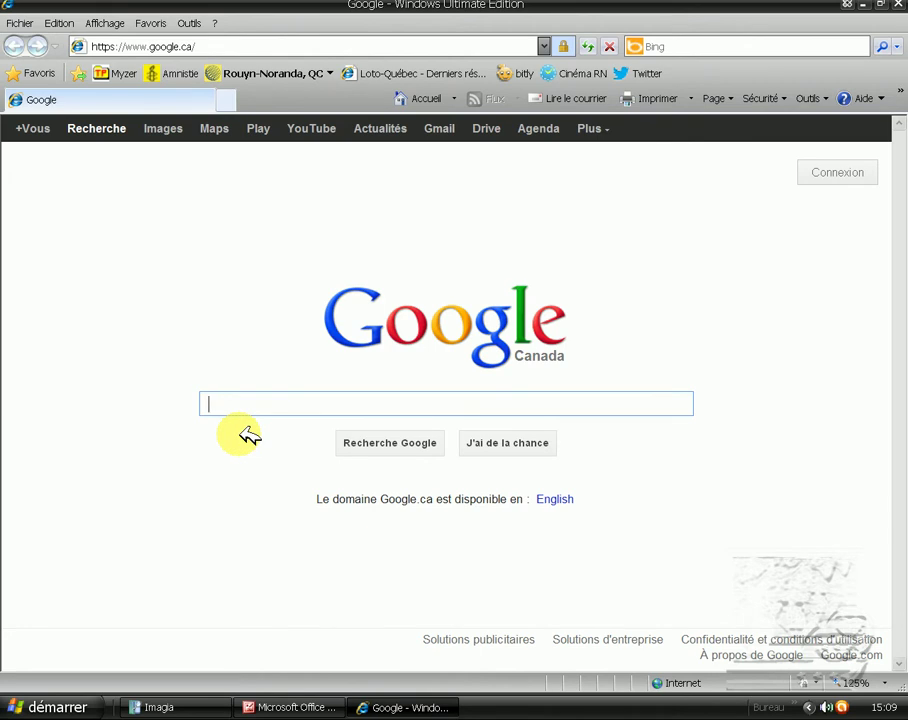
pyautogui.write('les')
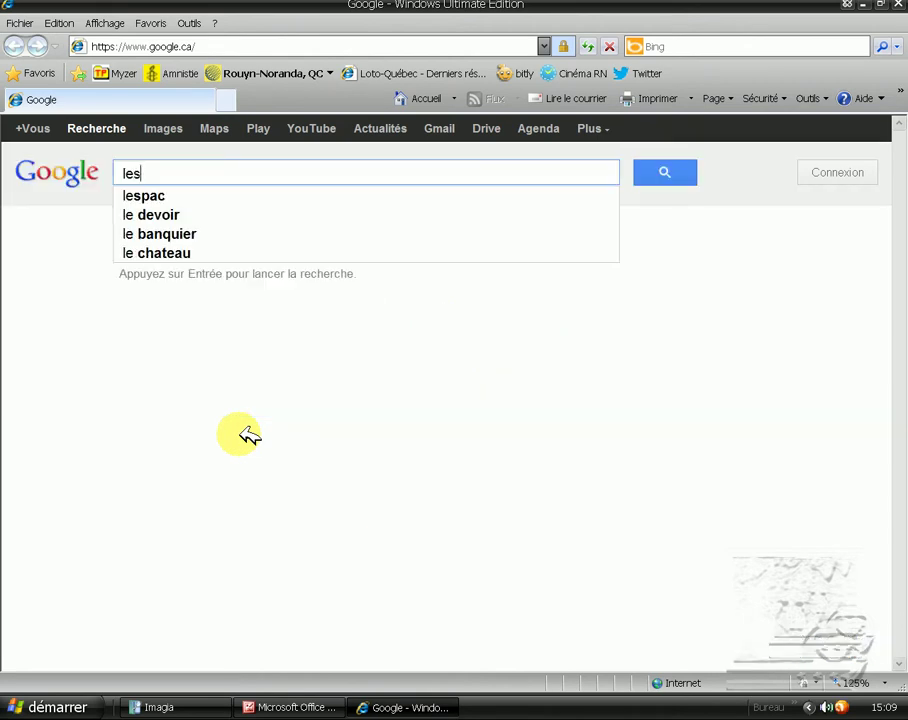
pyautogui.write(' lu')
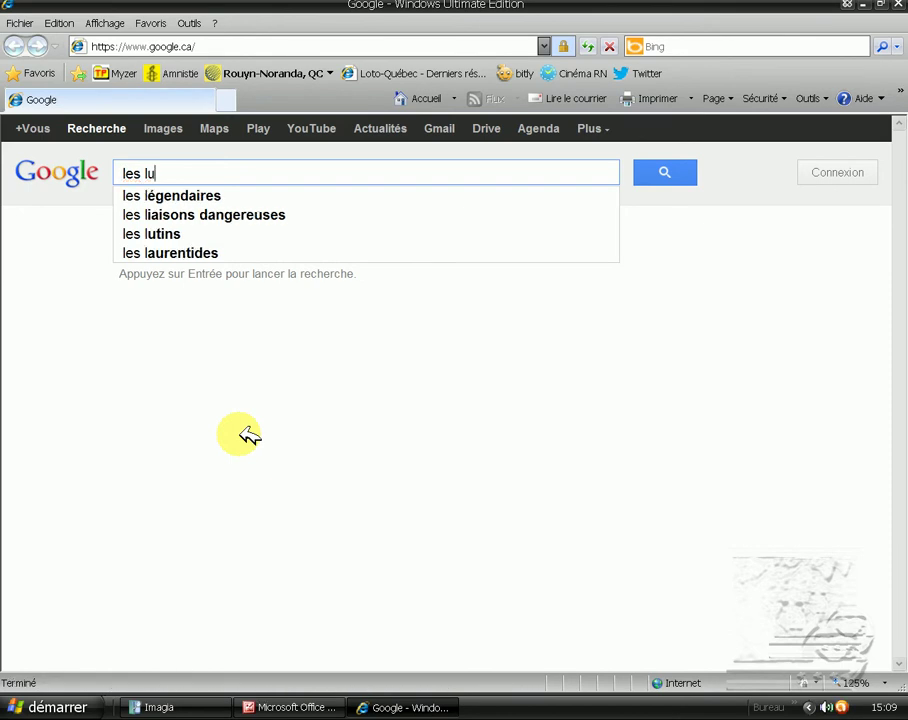
pyautogui.write('nettes')
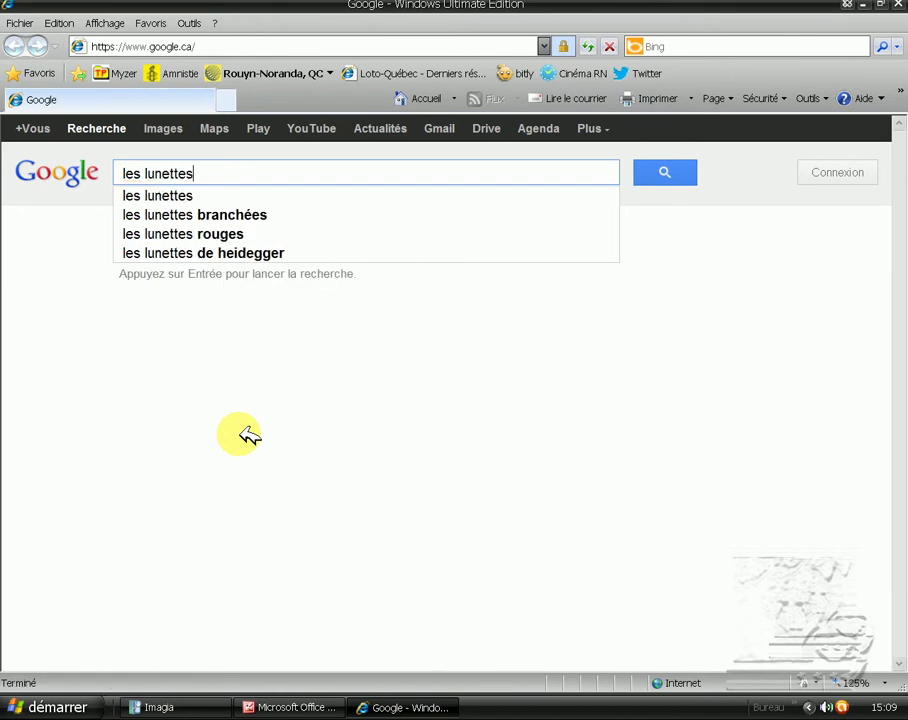
pyautogui.write(' de ne')
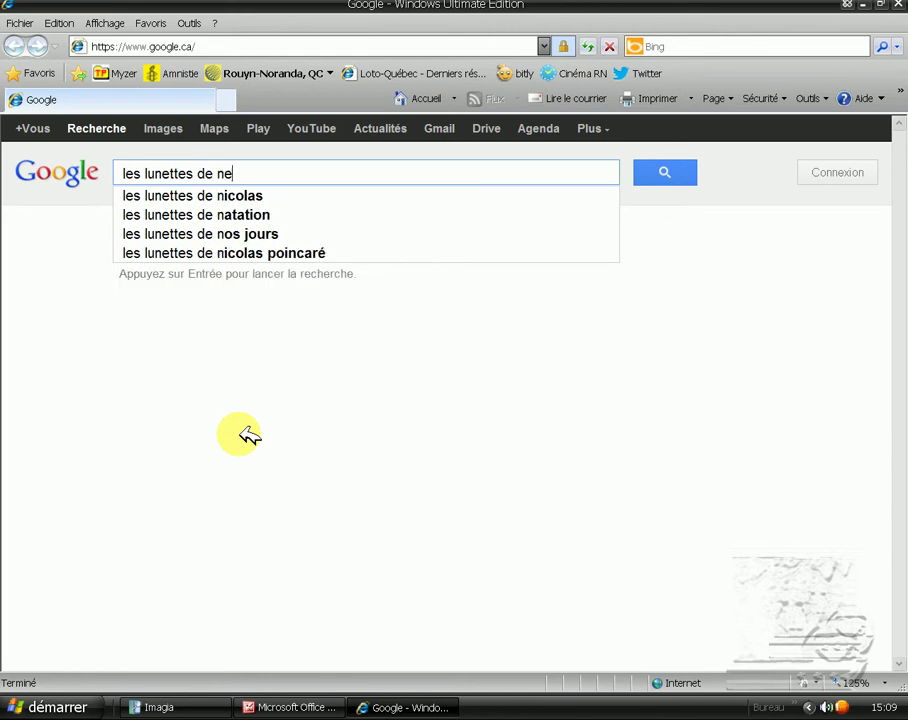
pyautogui.write('ige inuit')
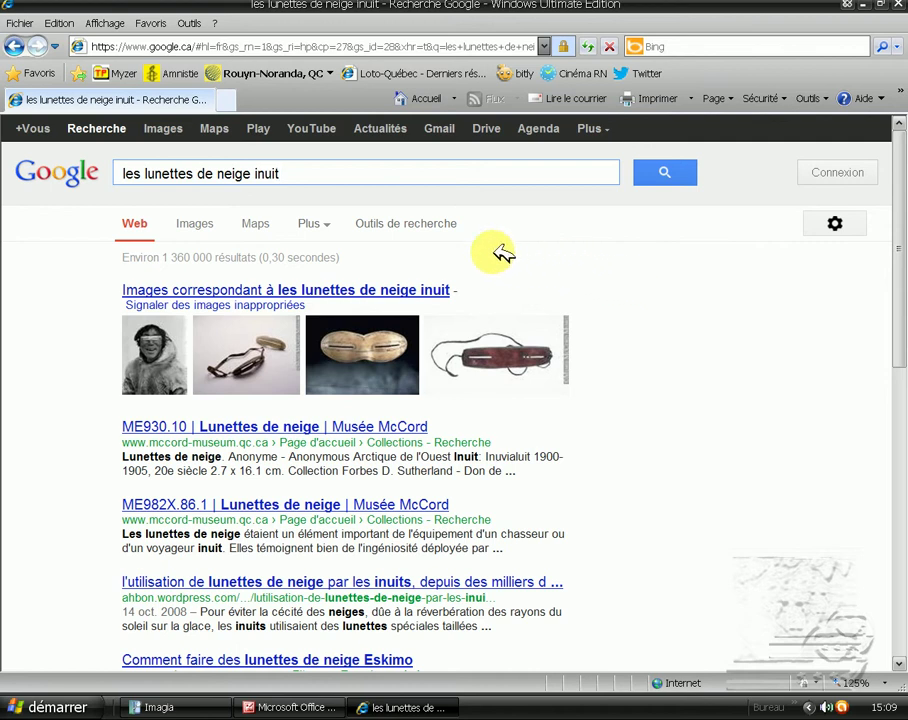
# - Show Google's search tools and restrict the results to Pays : Canada
pyautogui.click(438, 228)
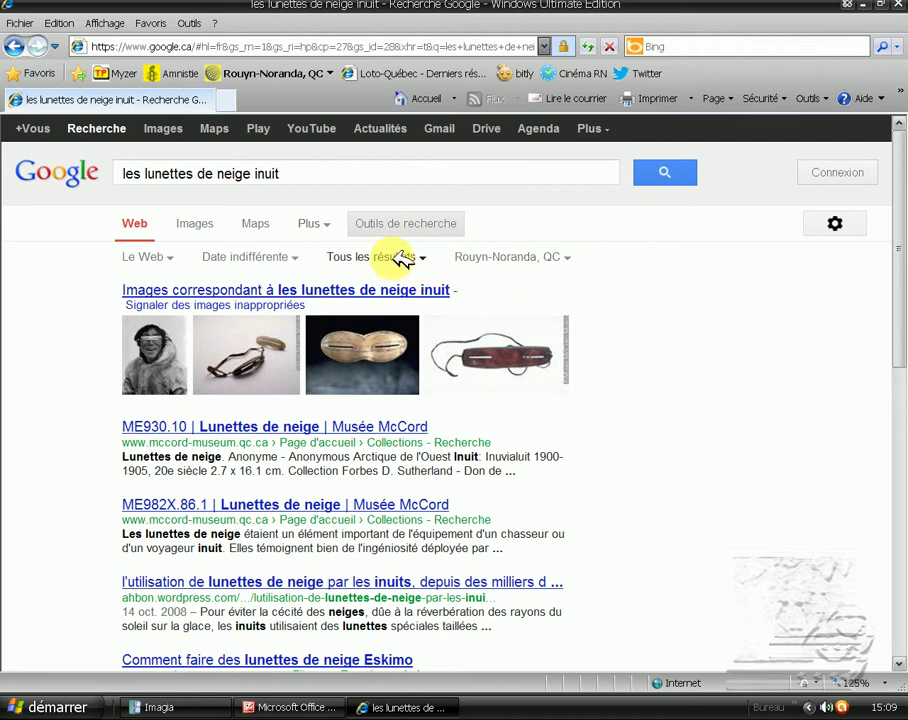
pyautogui.click(176, 257)
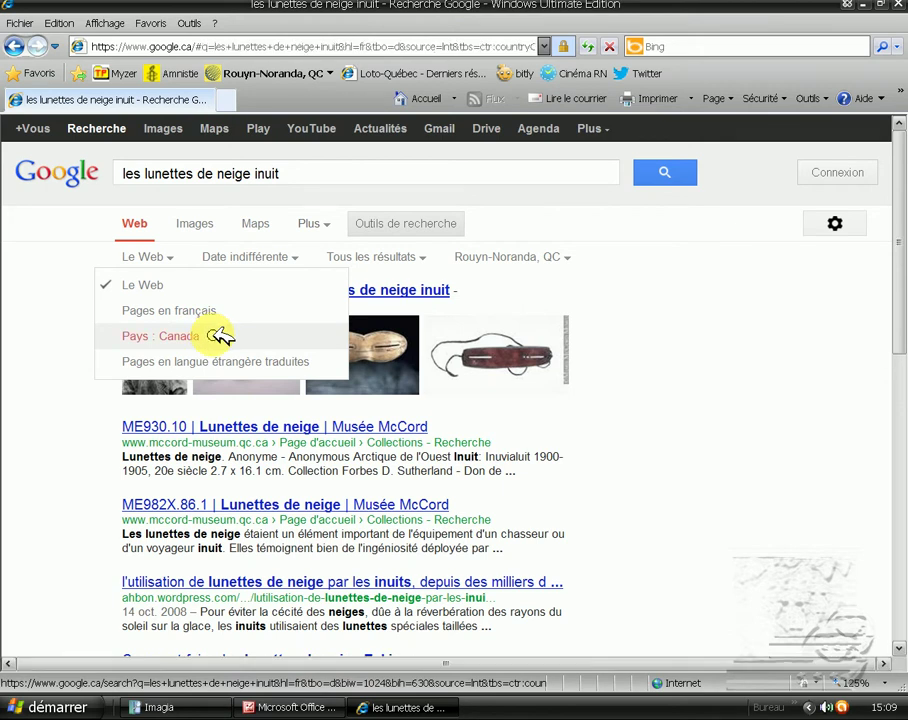
pyautogui.click(218, 337)
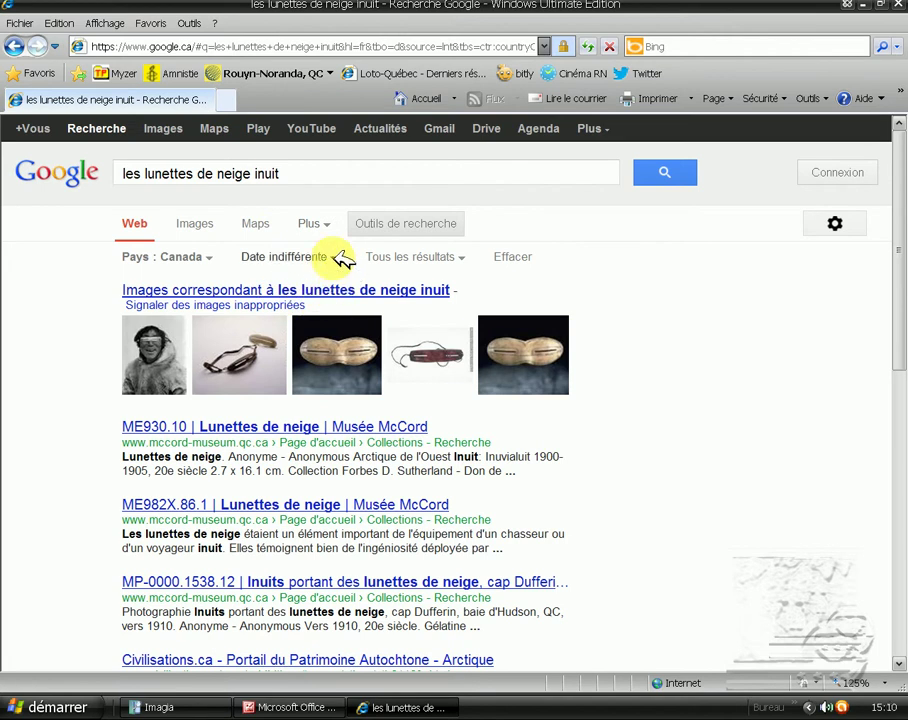
# - Try filtering the search results by date with Moins d'une heure and with Moins de 24 heures
pyautogui.click(340, 258)
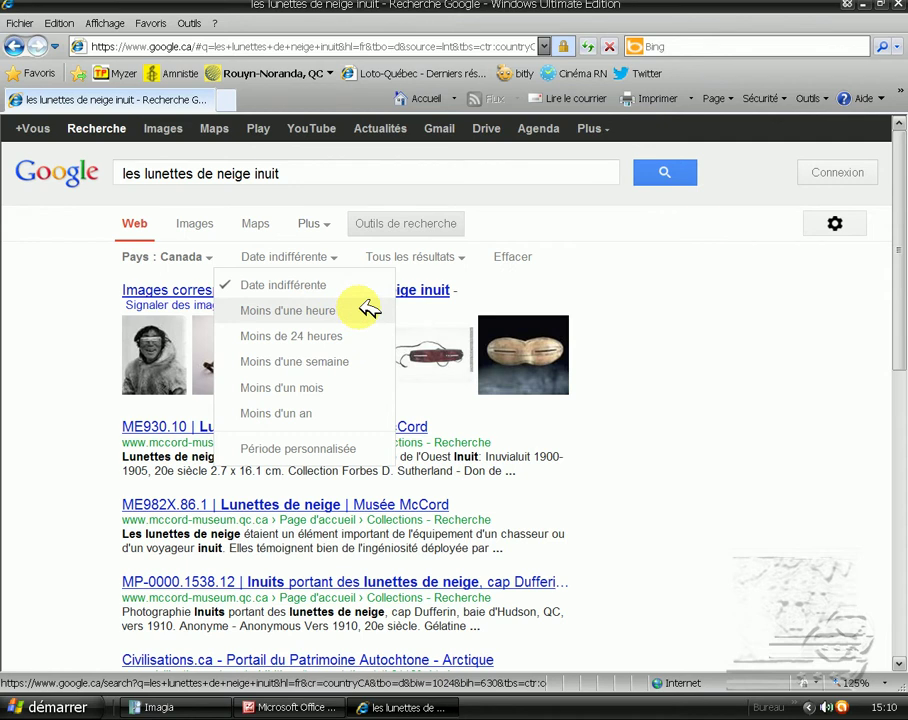
pyautogui.click(369, 310)
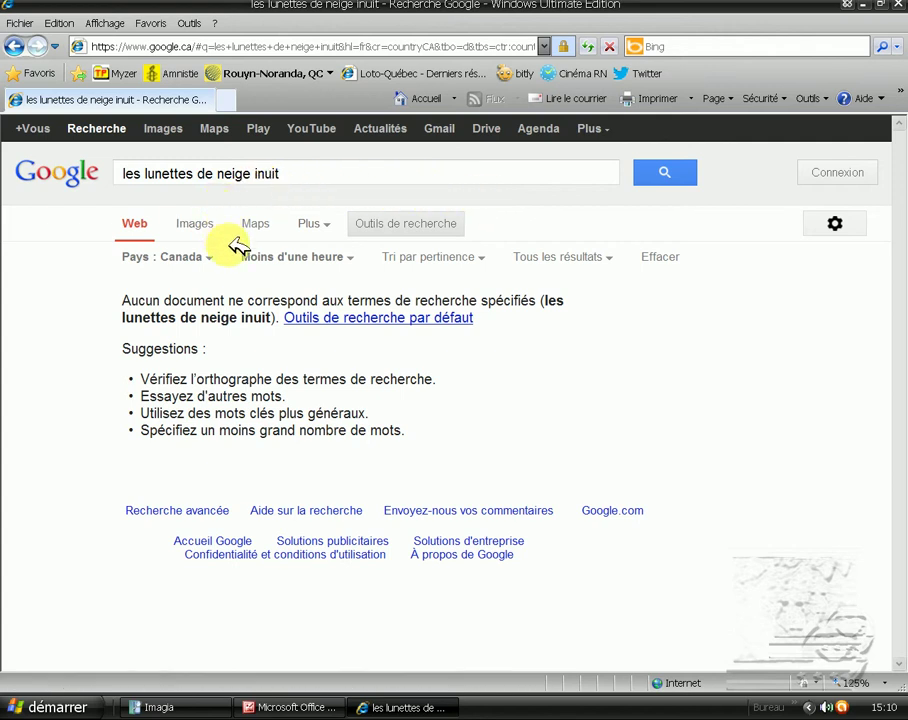
pyautogui.click(334, 257)
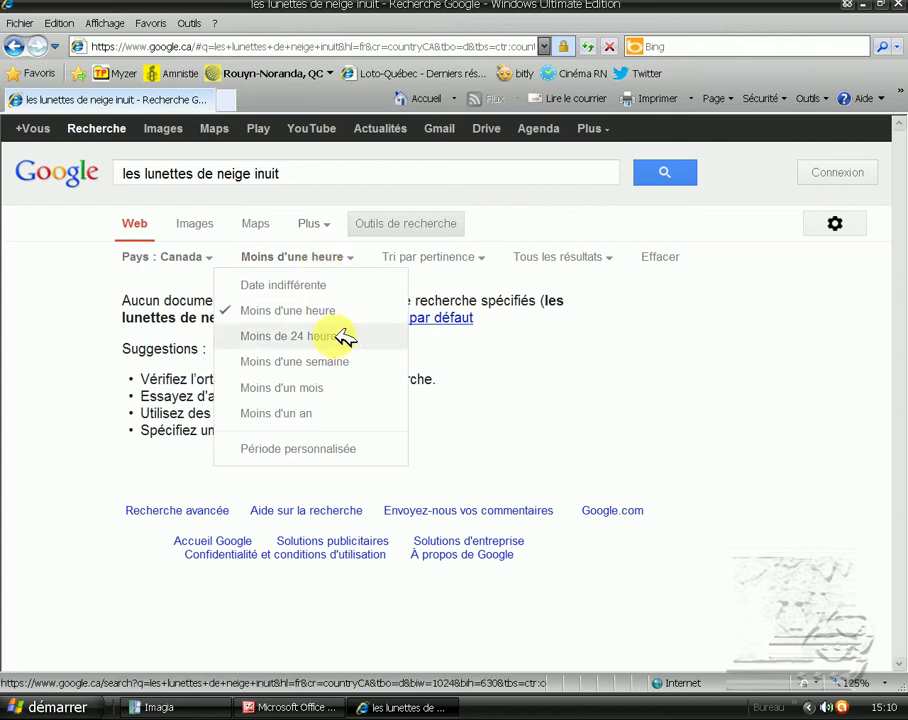
pyautogui.click(342, 337)
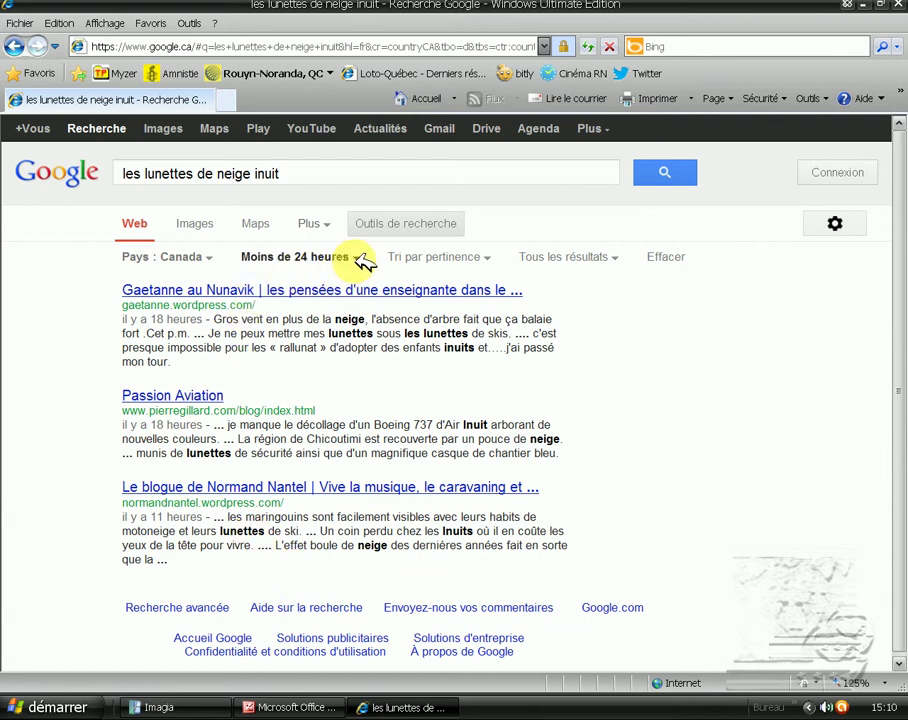
# - Set the date filter of the search results to Moins d'une semaine
pyautogui.click(362, 259)
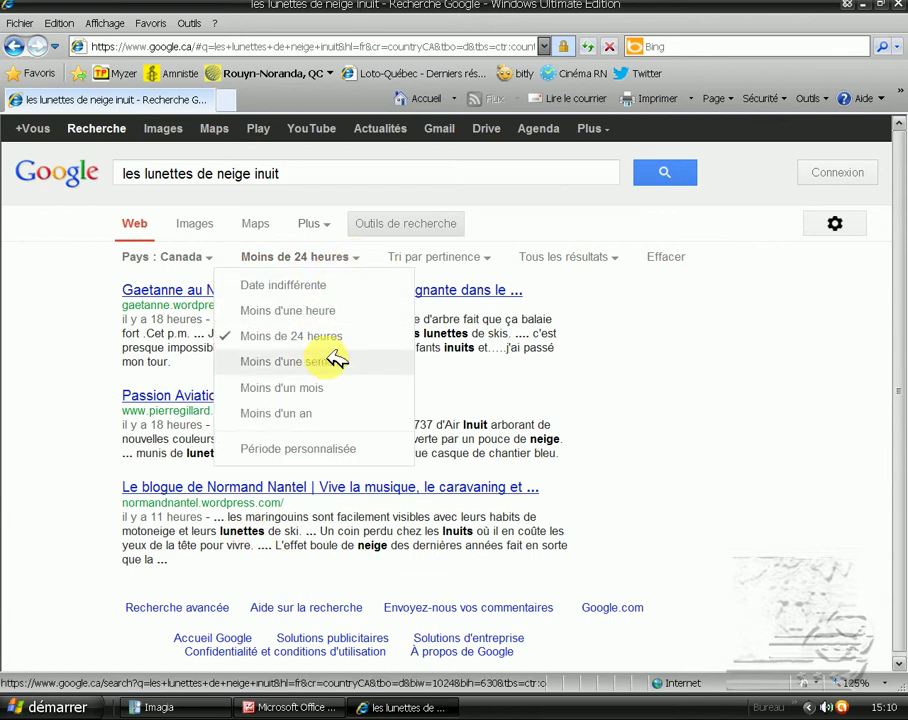
pyautogui.click(336, 360)
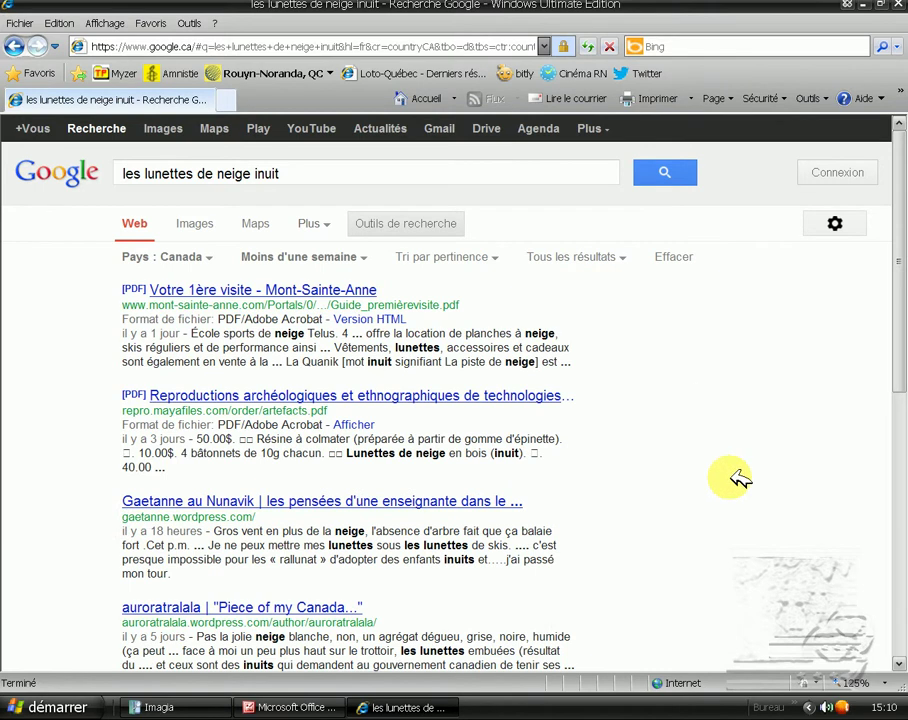
# - Try filtering the search results by date with Moins d'un mois and look through the result list
pyautogui.scroll(-5, 740, 478)
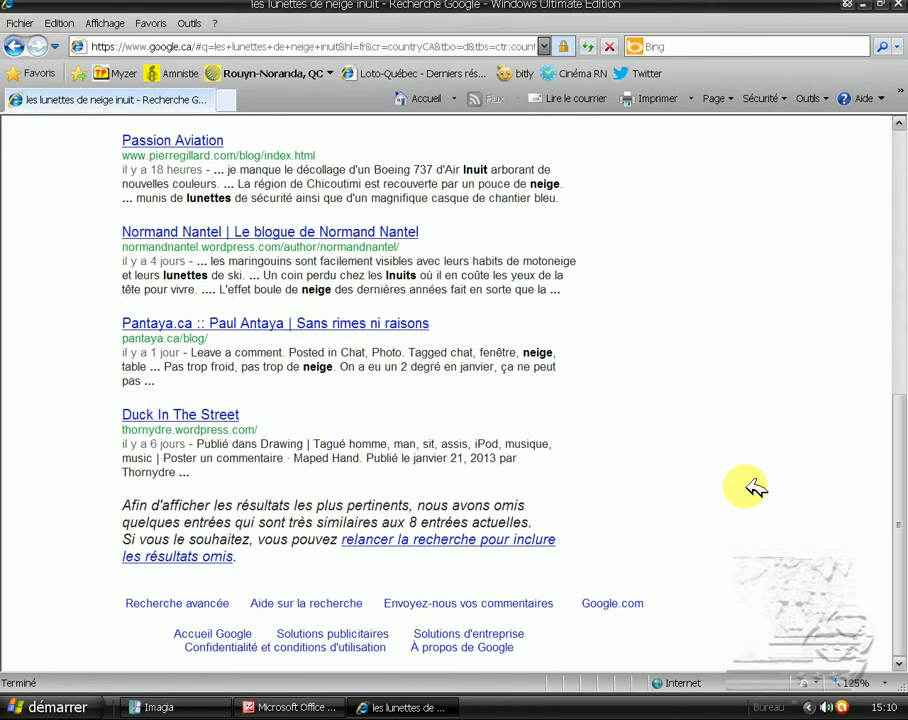
pyautogui.scroll(5, 755, 487)
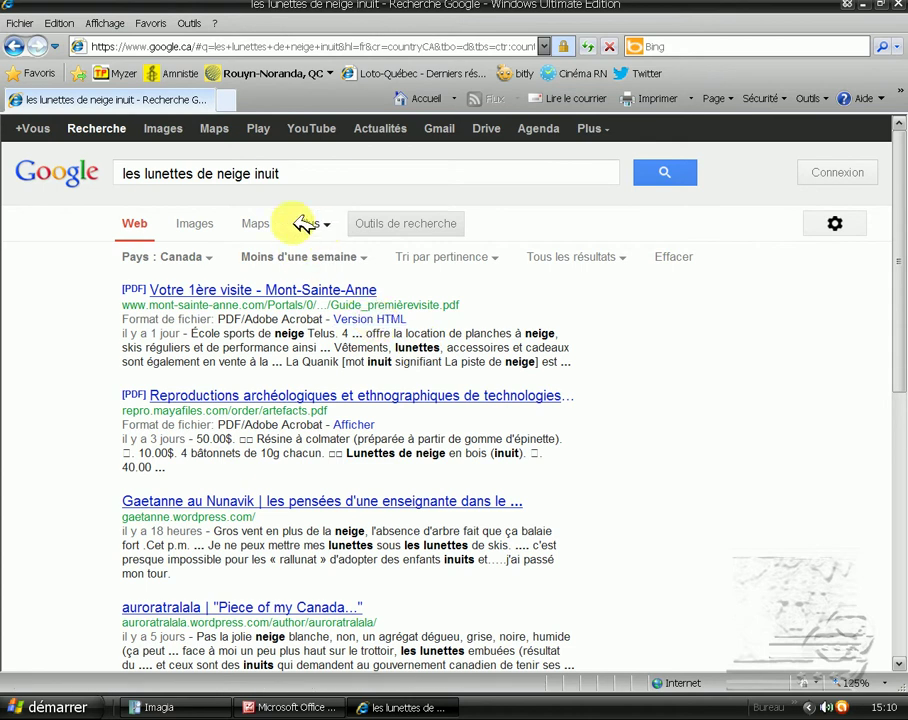
pyautogui.click(375, 259)
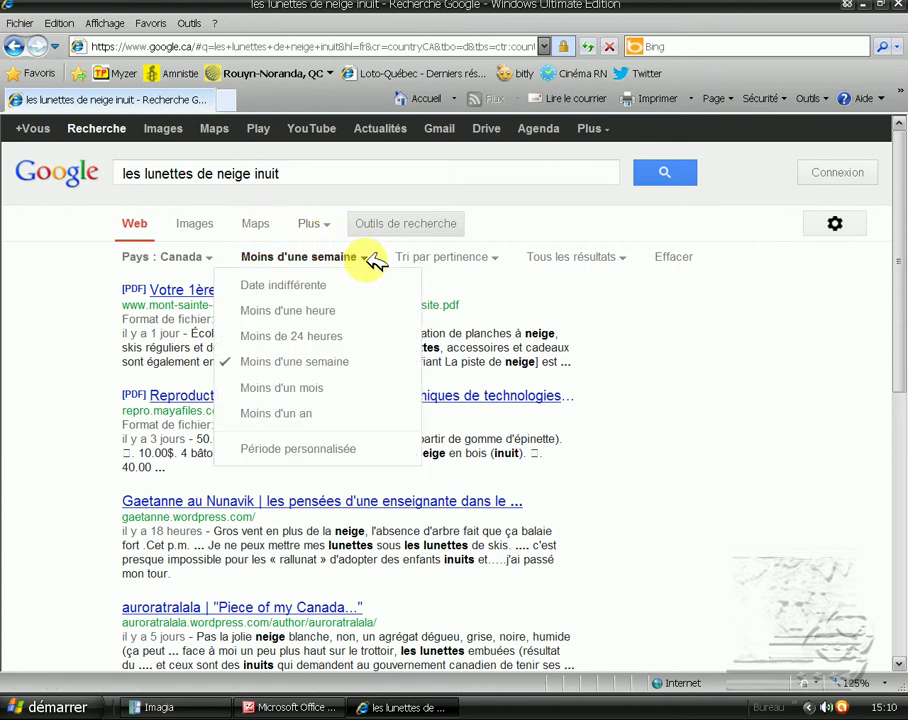
pyautogui.click(325, 387)
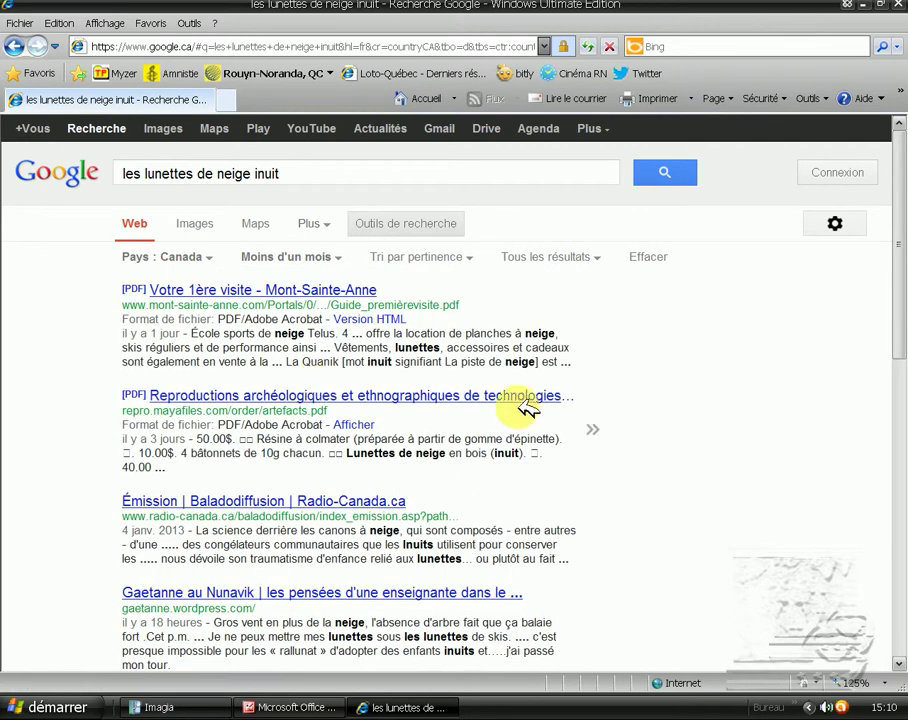
pyautogui.scroll(-8, 676, 513)
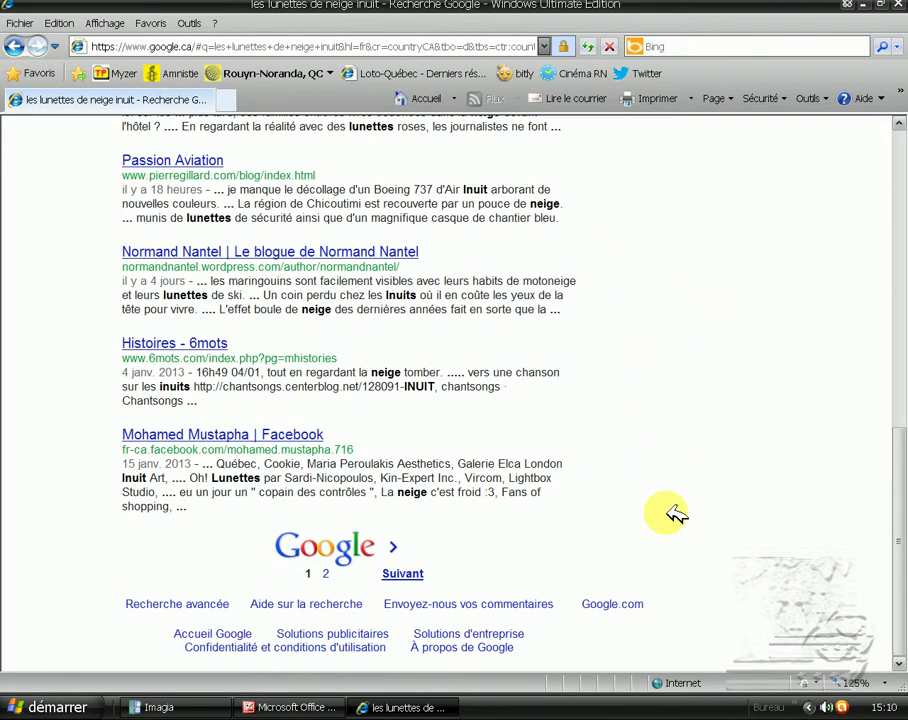
pyautogui.scroll(10, 676, 513)
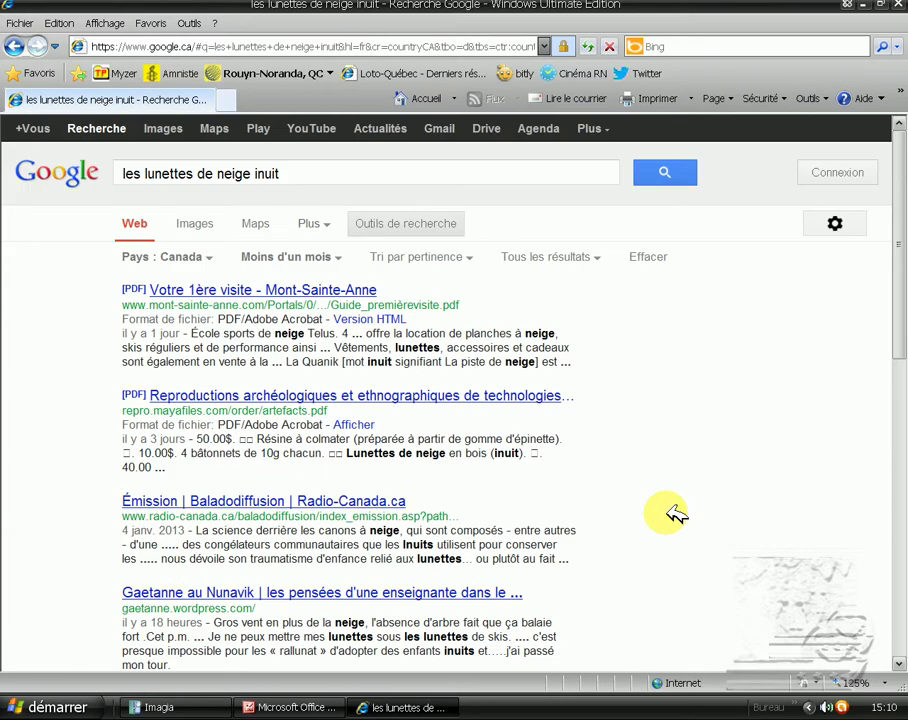
# - Try widening the date filter to Moins d'un an and look through the results down to the page links
pyautogui.click(345, 258)
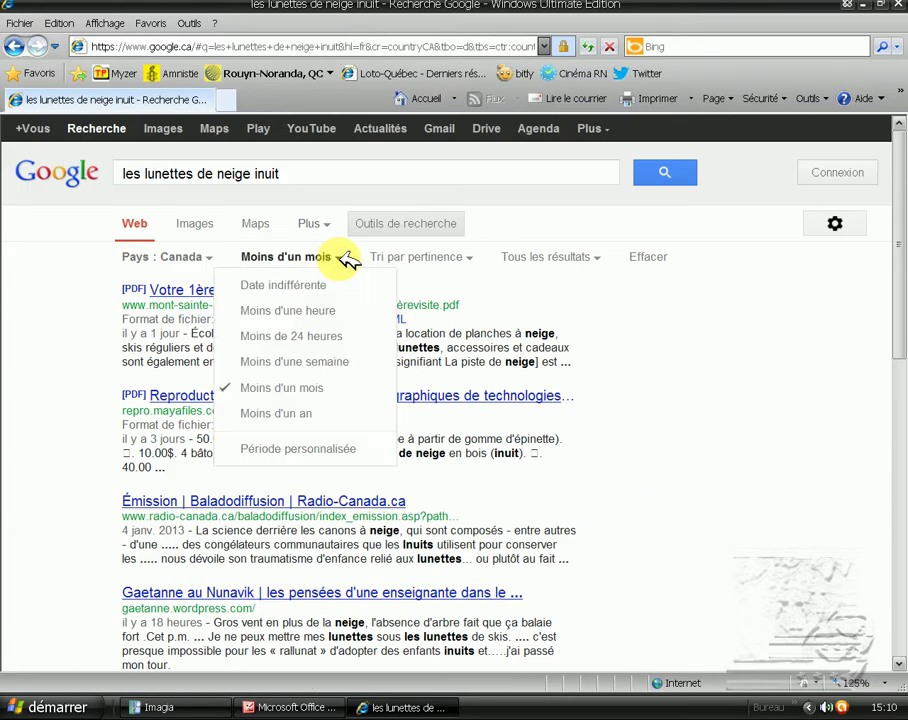
pyautogui.click(300, 412)
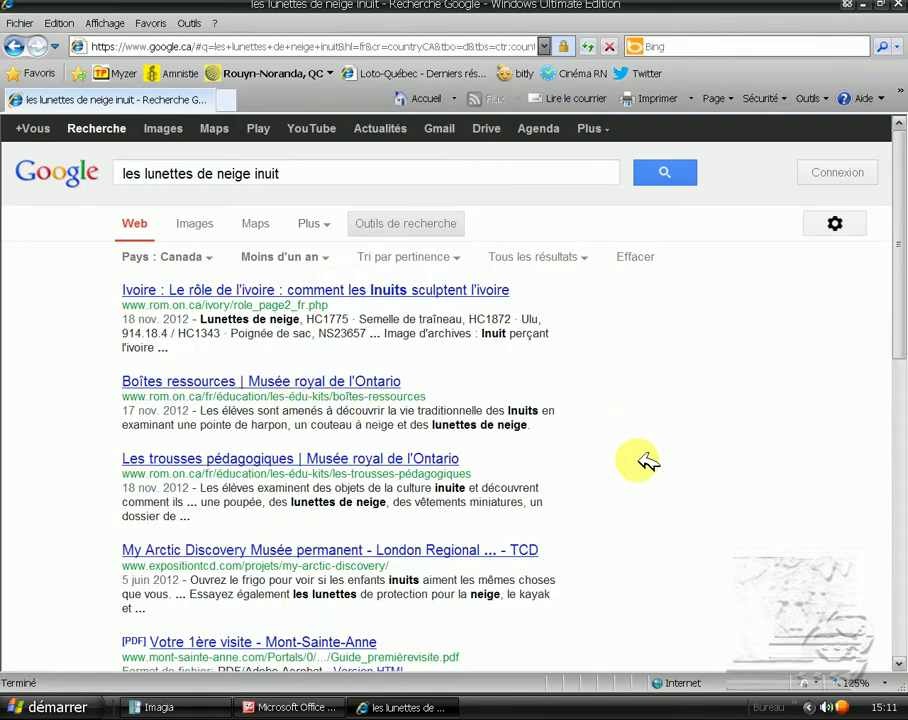
pyautogui.scroll(-10, 648, 533)
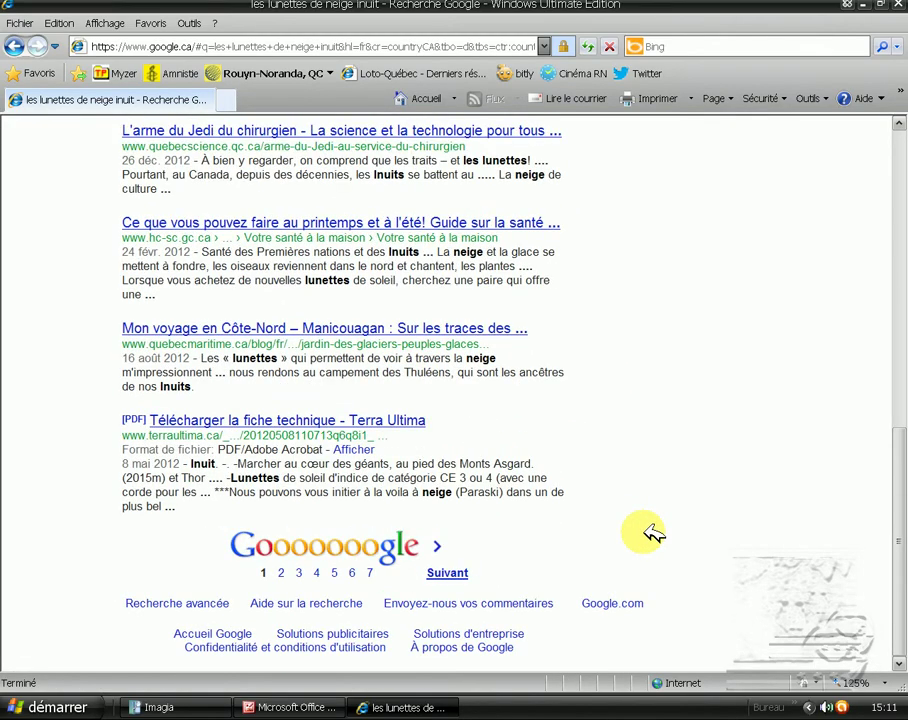
pyautogui.scroll(10, 648, 533)
pyautogui.scroll(-9, 648, 533)
pyautogui.scroll(-1, 648, 533)
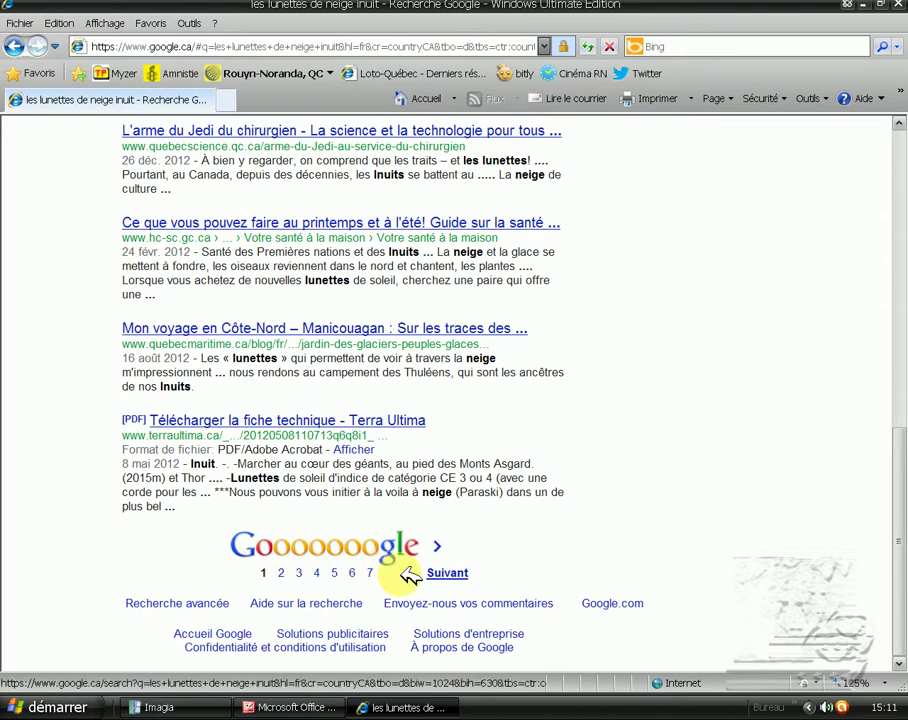
pyautogui.scroll(10, 598, 503)
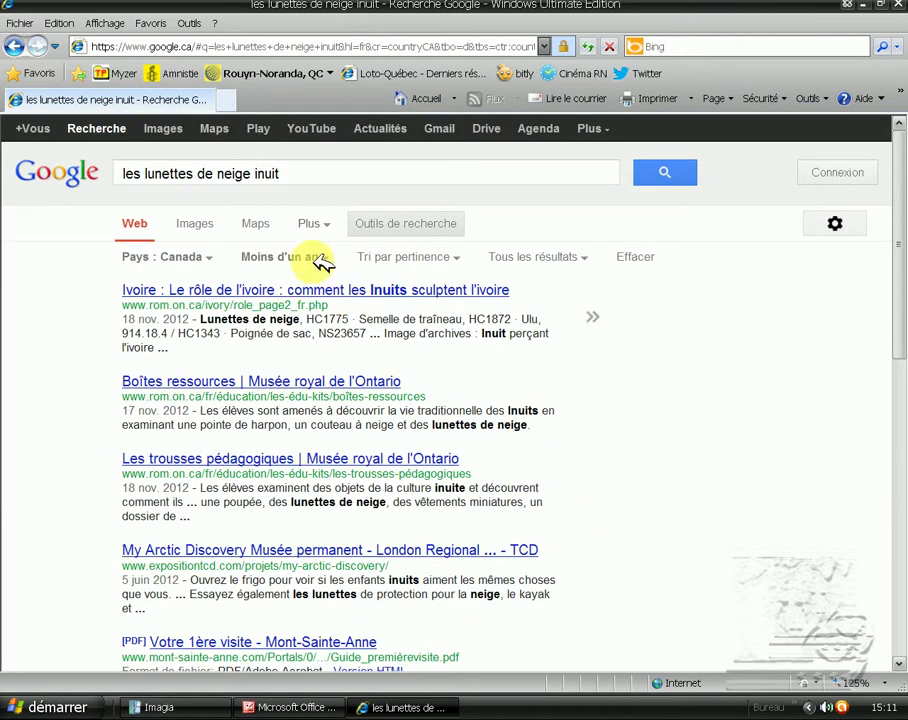
# - Set the date filter of the search results back to Moins d'un mois and review the results
pyautogui.click(331, 258)
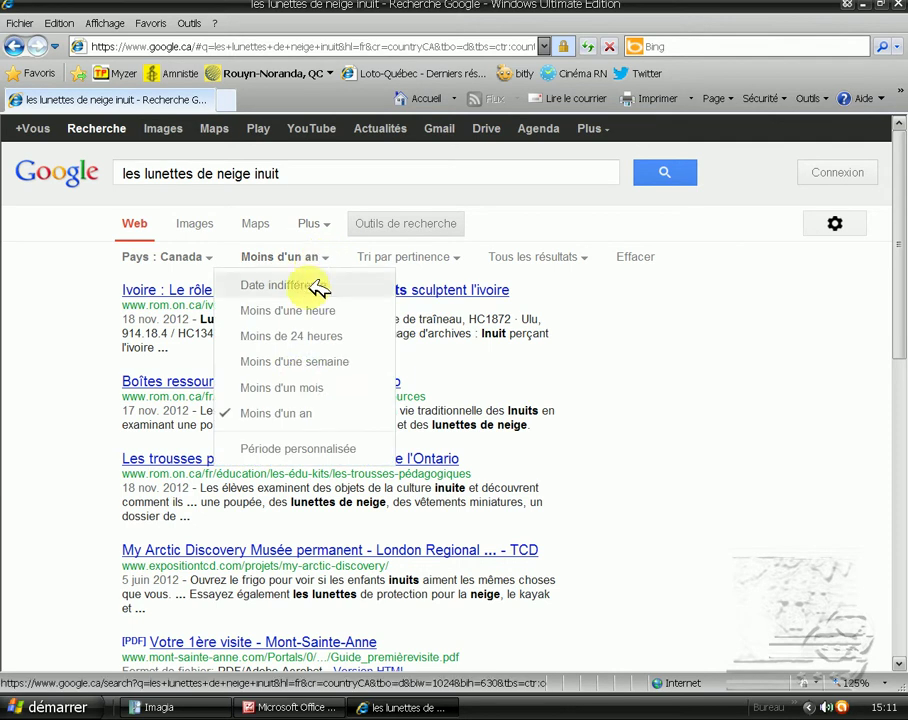
pyautogui.click(313, 387)
pyautogui.scroll(-10, 649, 507)
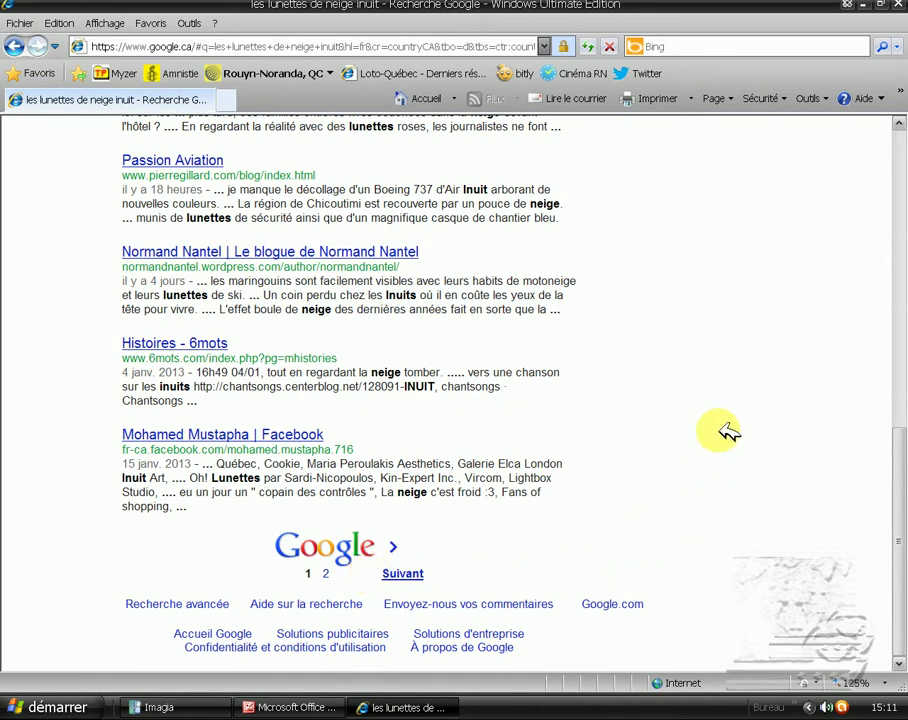
pyautogui.scroll(10, 742, 395)
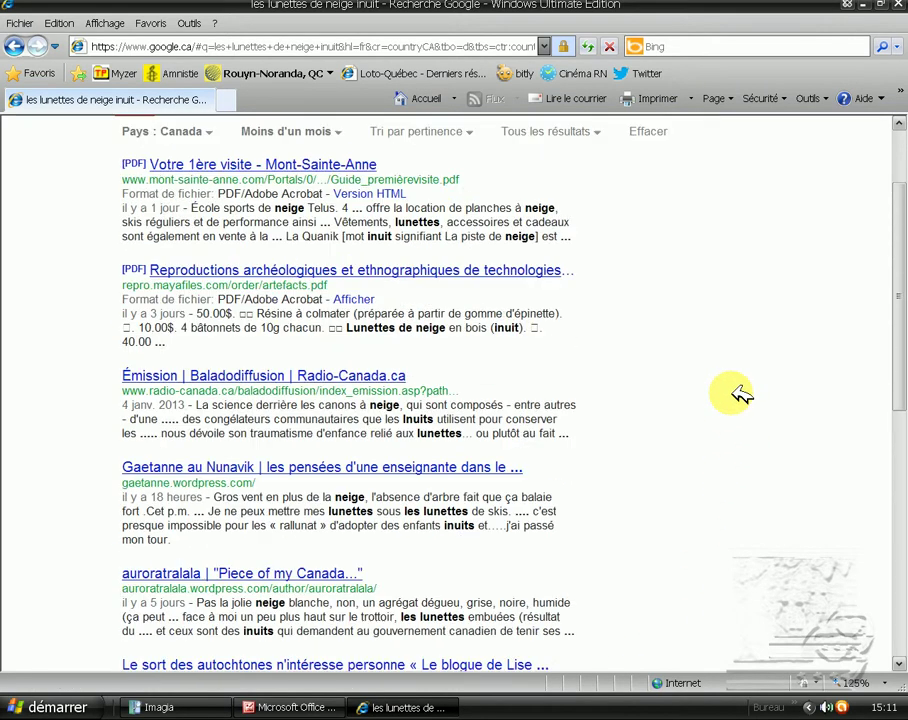
pyautogui.scroll(2, 742, 395)
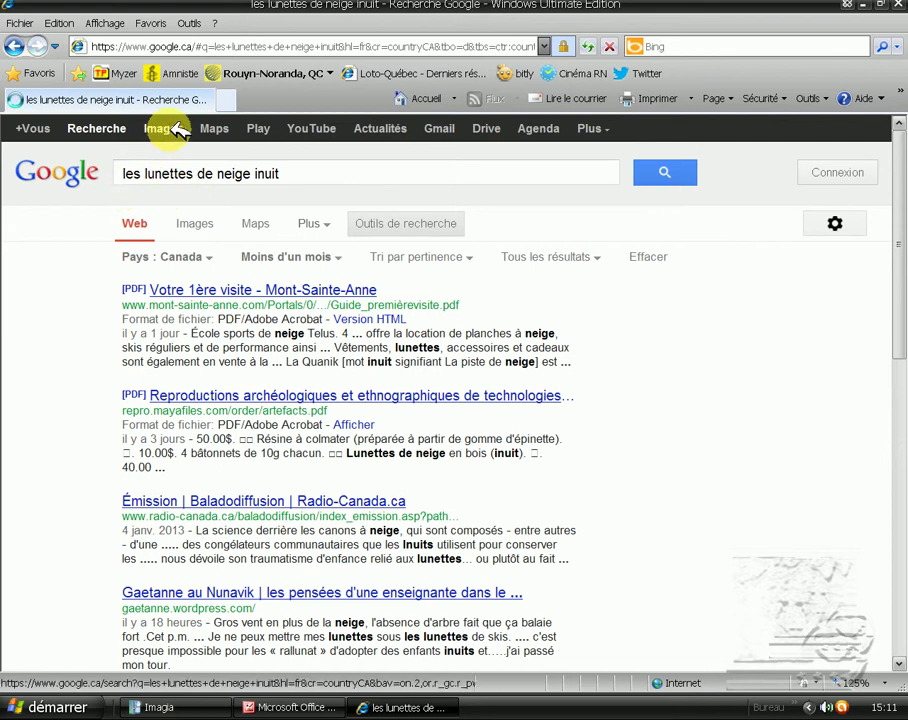
# - Switch the search to image results and browse the pictures across the first result pages
pyautogui.click(170, 129)
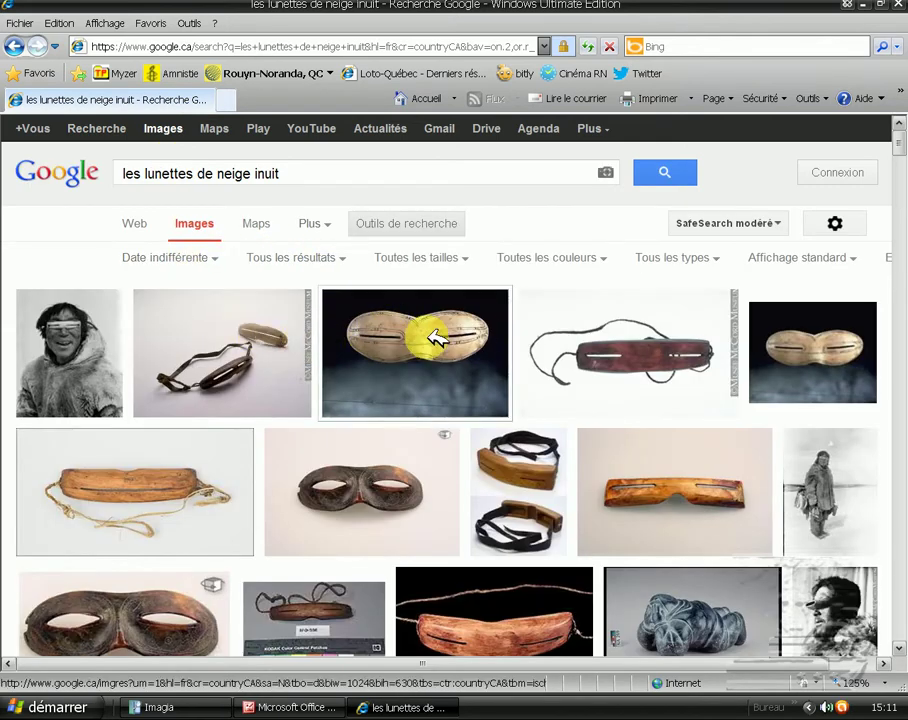
pyautogui.moveTo(898, 143); pyautogui.dragTo(898, 212)
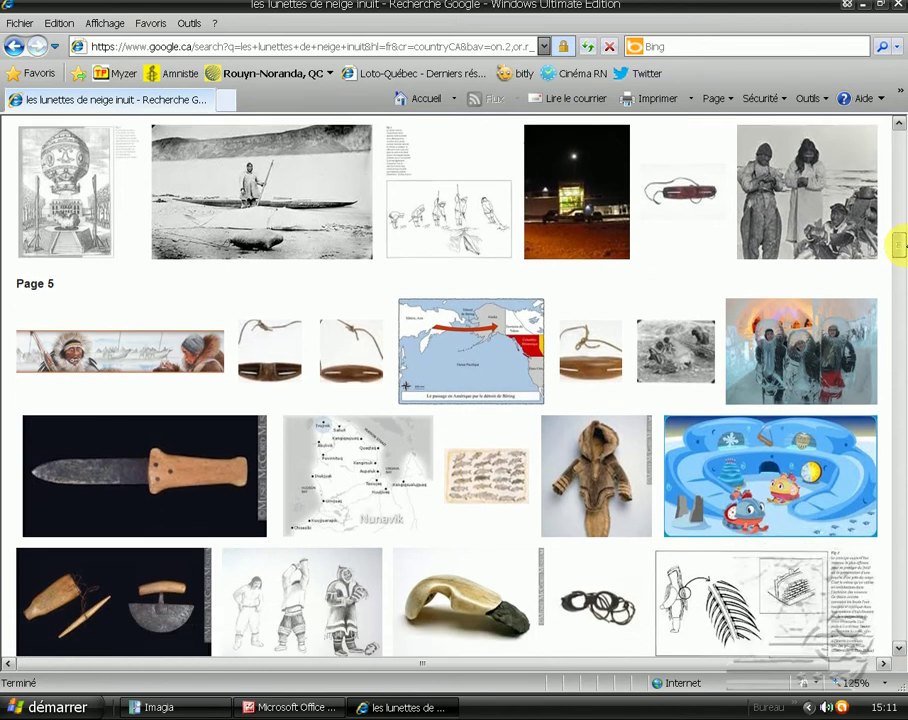
pyautogui.moveTo(898, 245); pyautogui.dragTo(897, 186)
pyautogui.scroll(2, 892, 182)
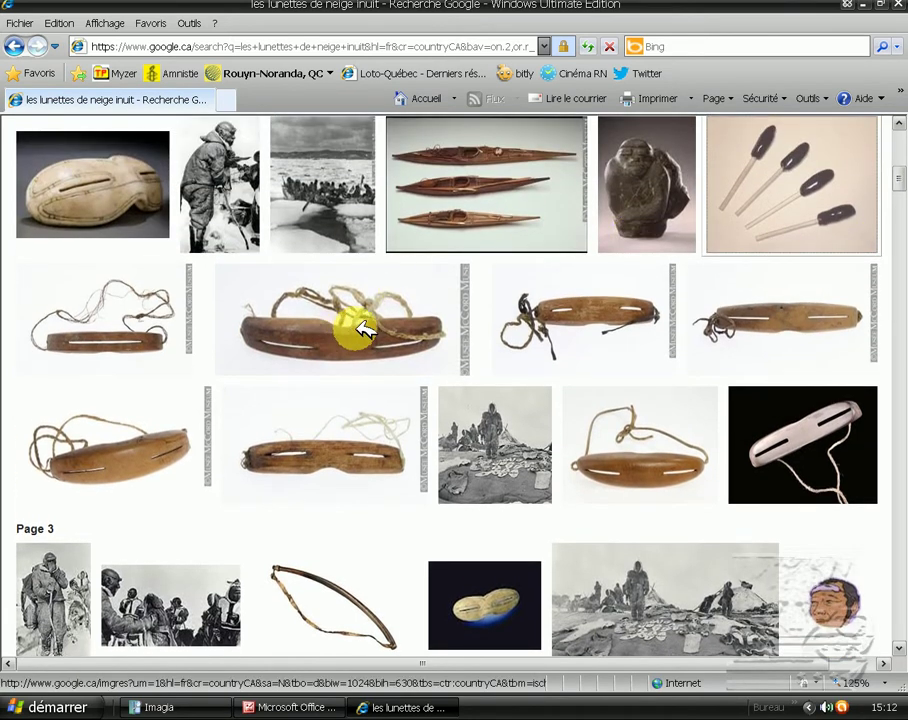
pyautogui.moveTo(365, 331)
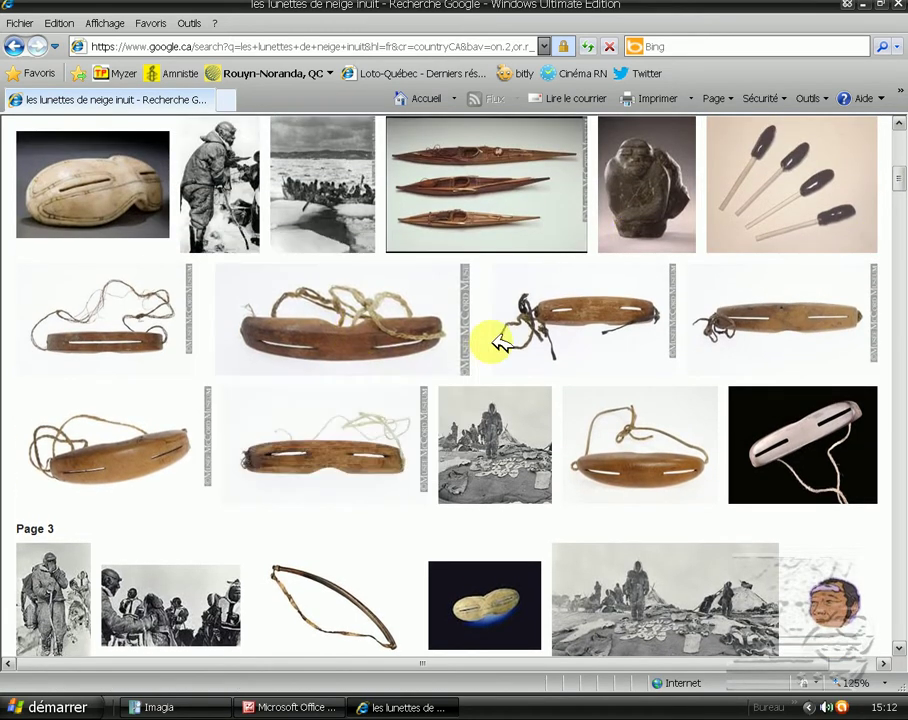
pyautogui.scroll(15, 495, 340)
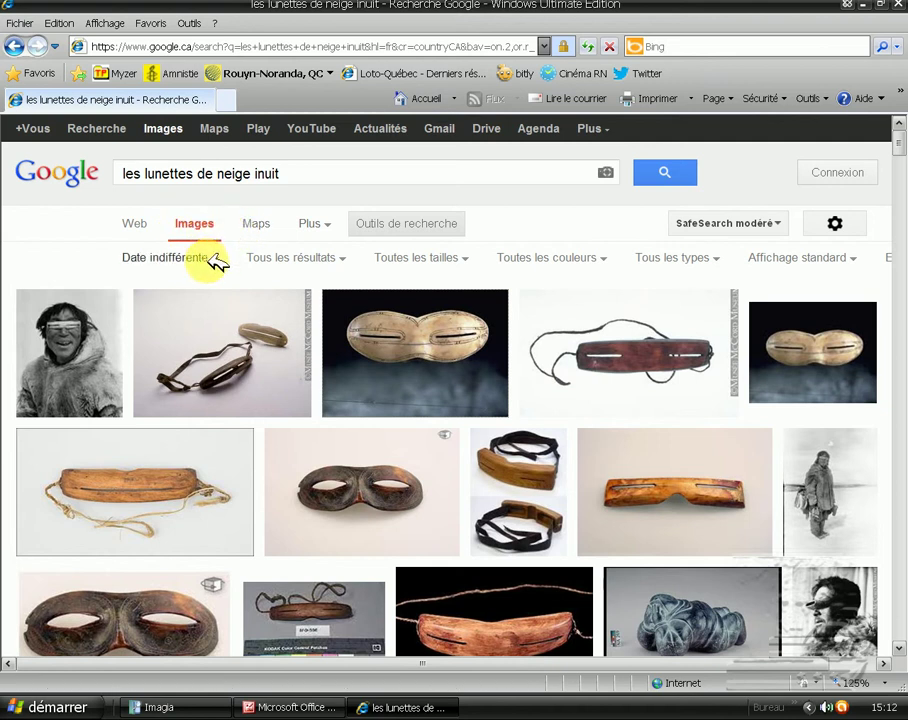
# - Try filtering the image results by size with Grandes and look through the pictures
pyautogui.click(470, 258)
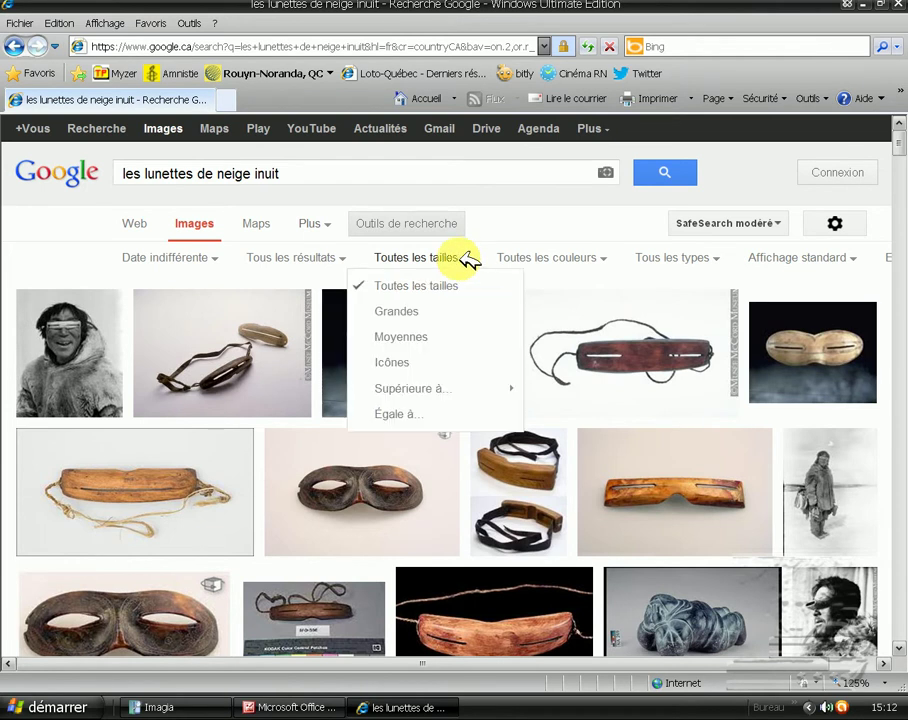
pyautogui.click(440, 312)
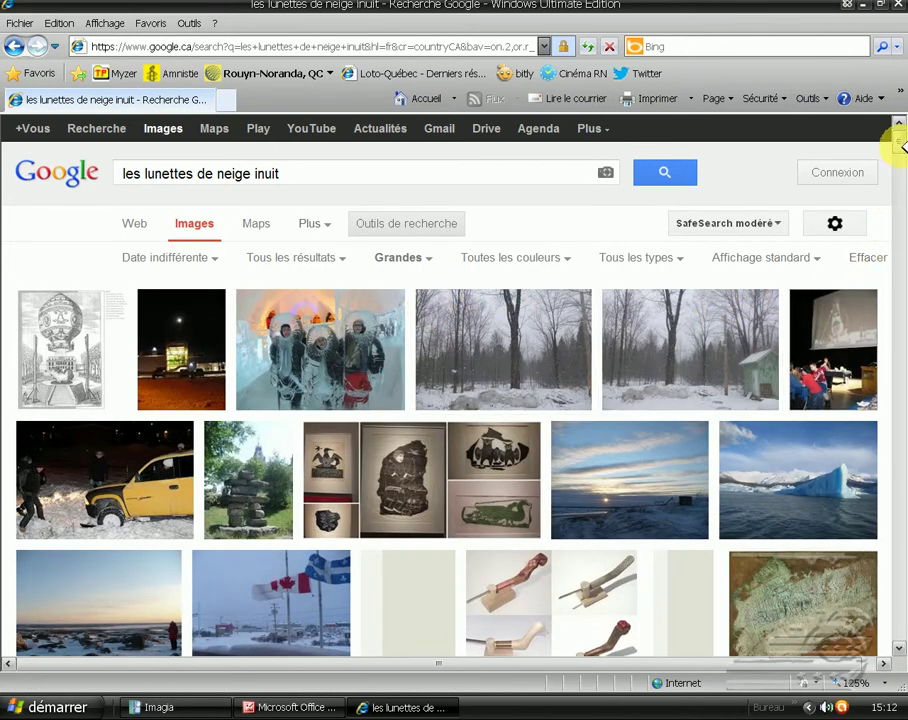
pyautogui.moveTo(897, 146); pyautogui.dragTo(898, 494)
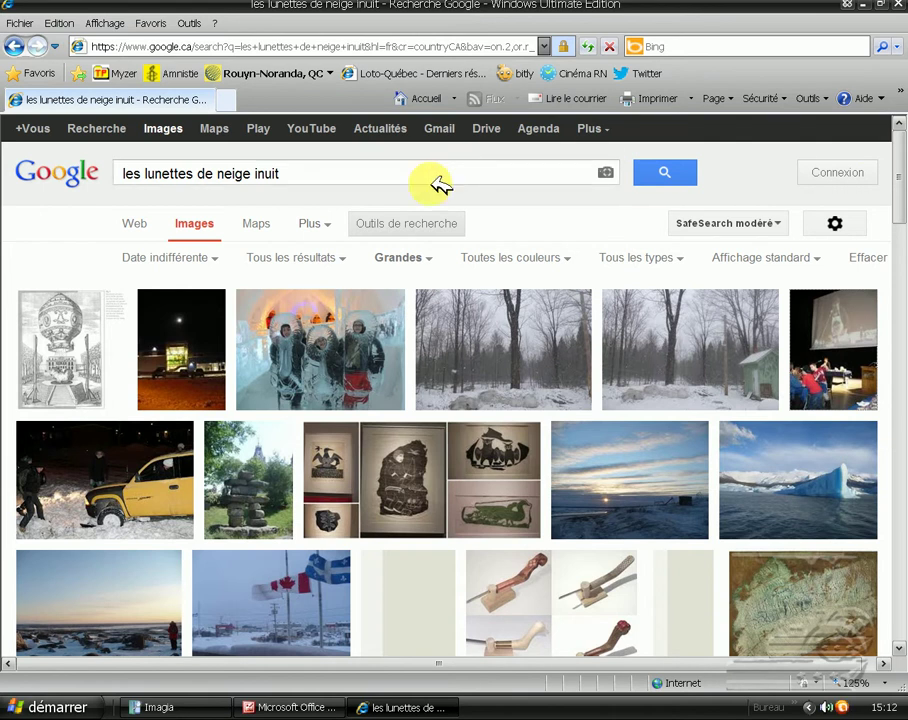
# - Set the size filter of the image results to Moyennes
pyautogui.click(440, 262)
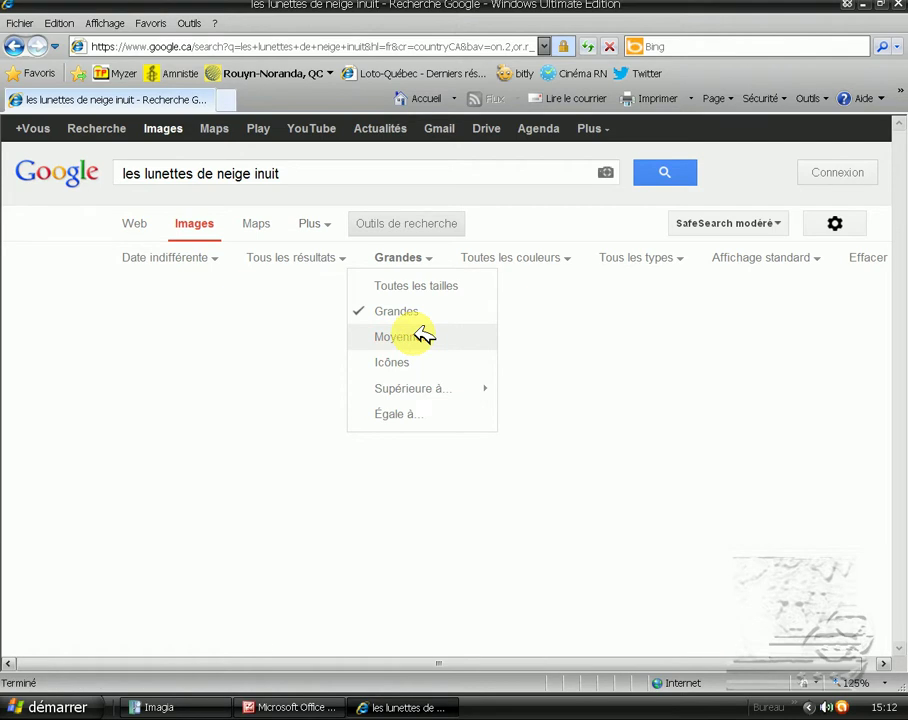
pyautogui.click(418, 337)
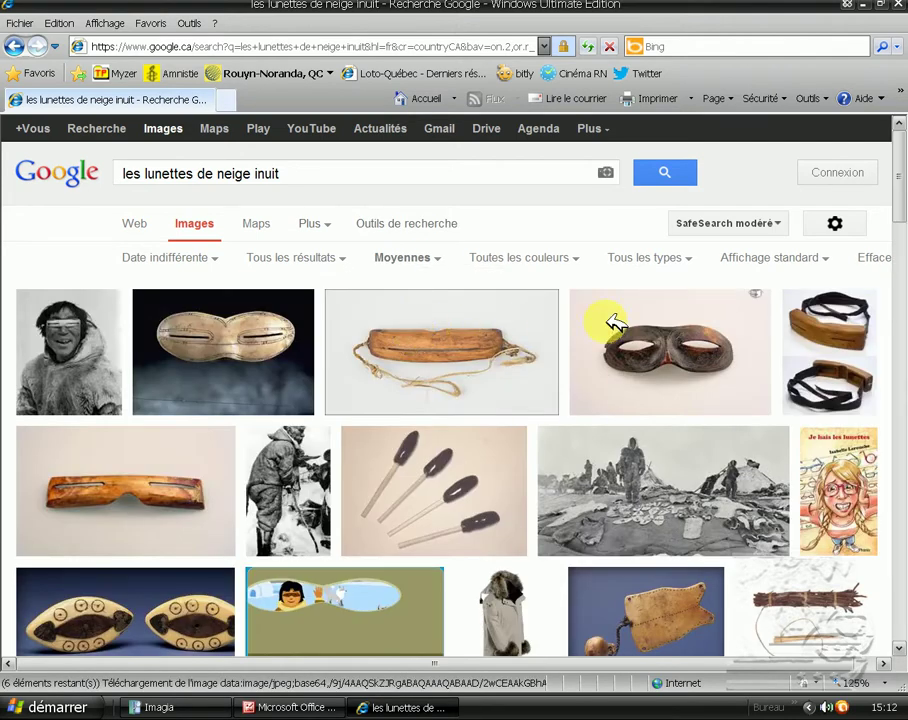
pyautogui.moveTo(900, 141)
pyautogui.mouseDown()
pyautogui.moveTo(899, 170)
pyautogui.moveTo(898, 134)
pyautogui.mouseUp()
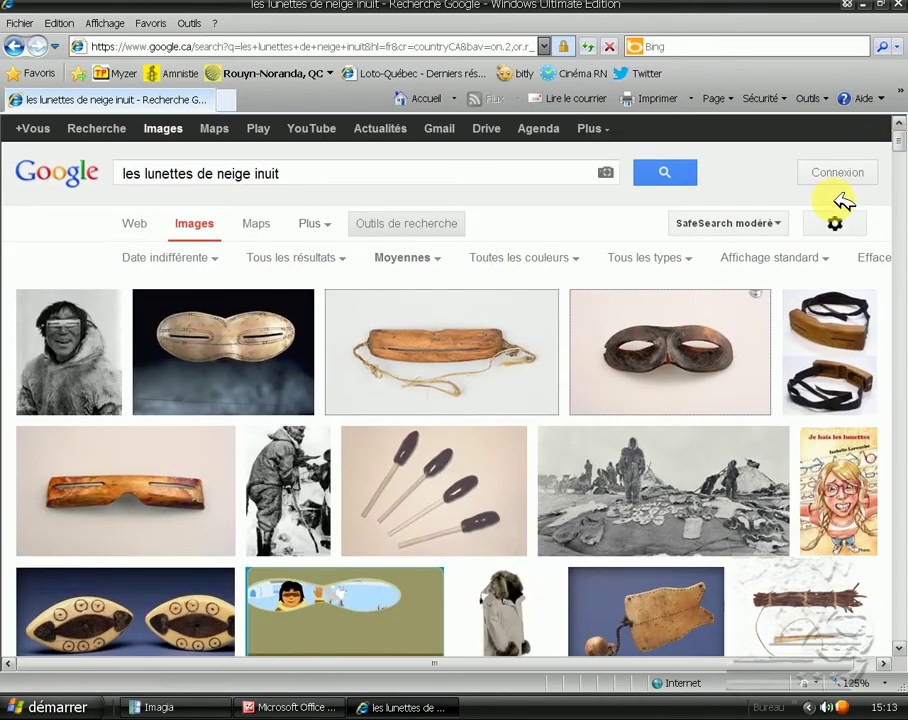
# - Open the image 995_2_72_2.jpg of the wooden snow goggles from inuitcontact.ca and display it at full size
pyautogui.moveTo(700, 316)
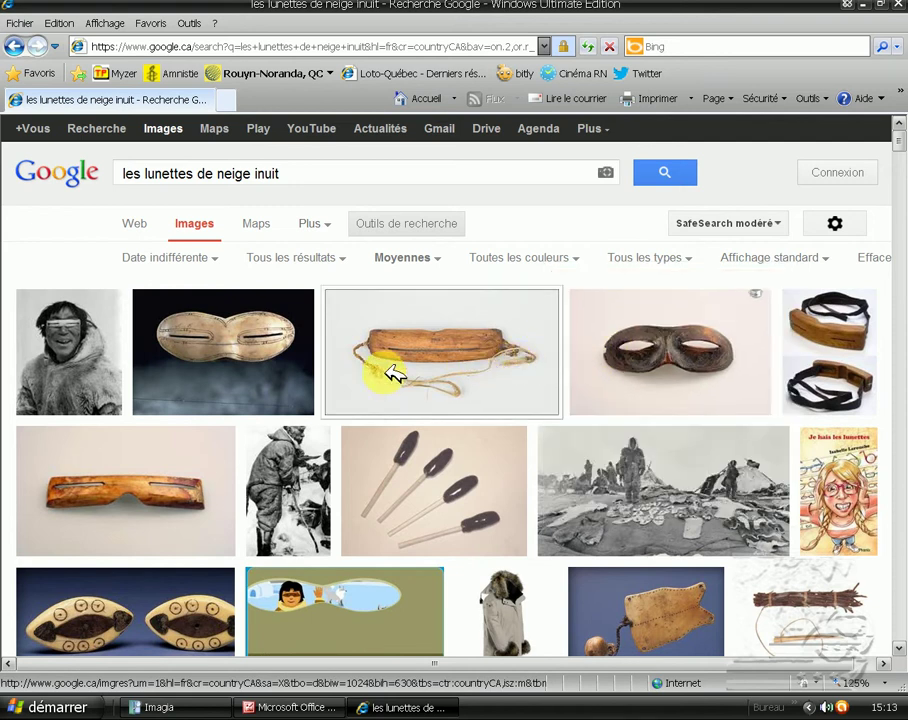
pyautogui.moveTo(193, 464)
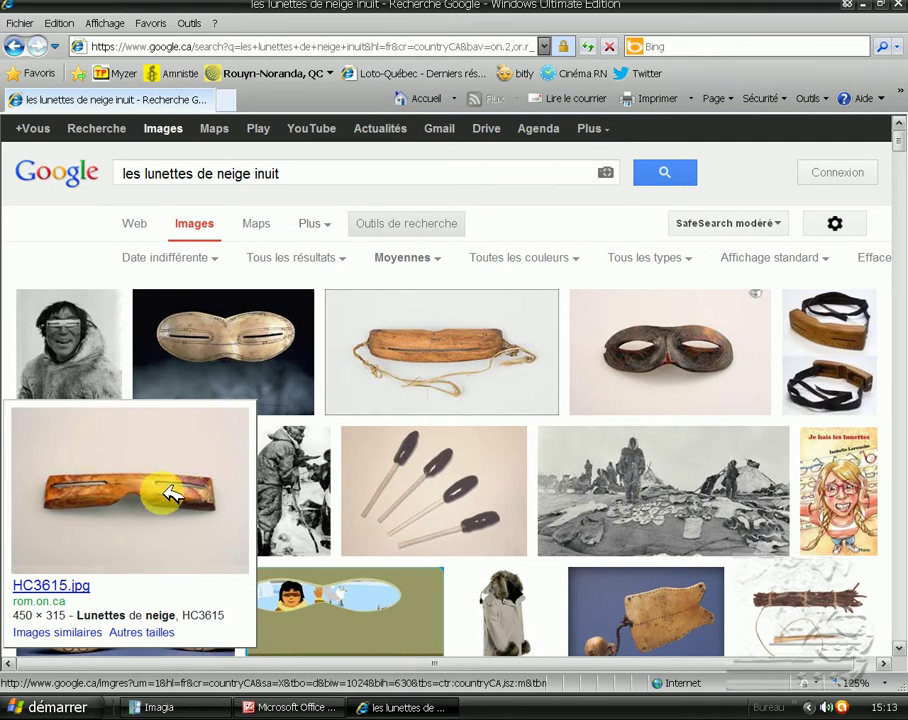
pyautogui.moveTo(453, 357)
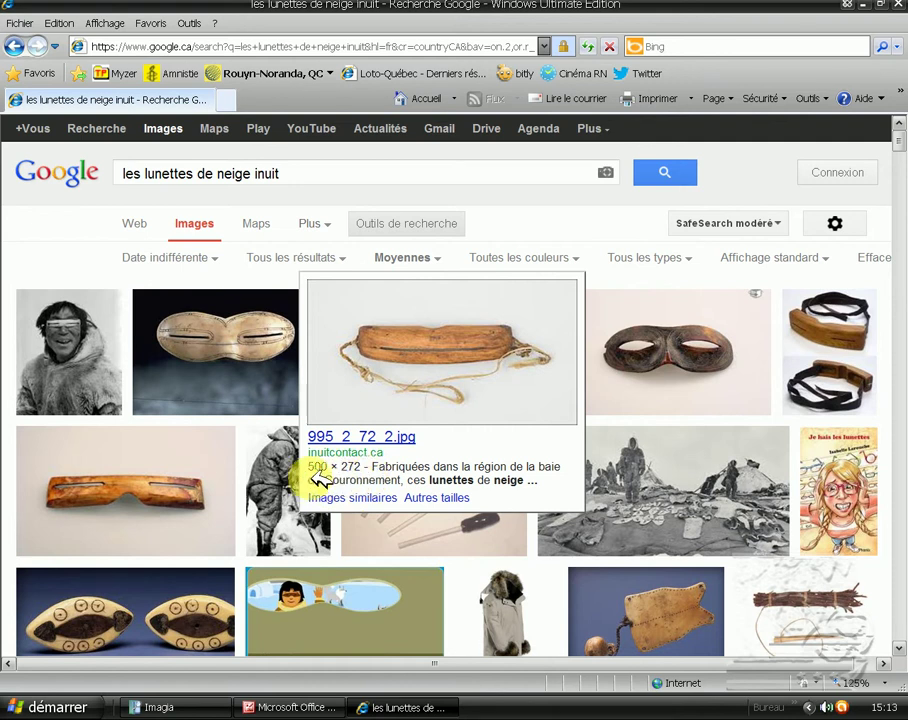
pyautogui.moveTo(160, 521)
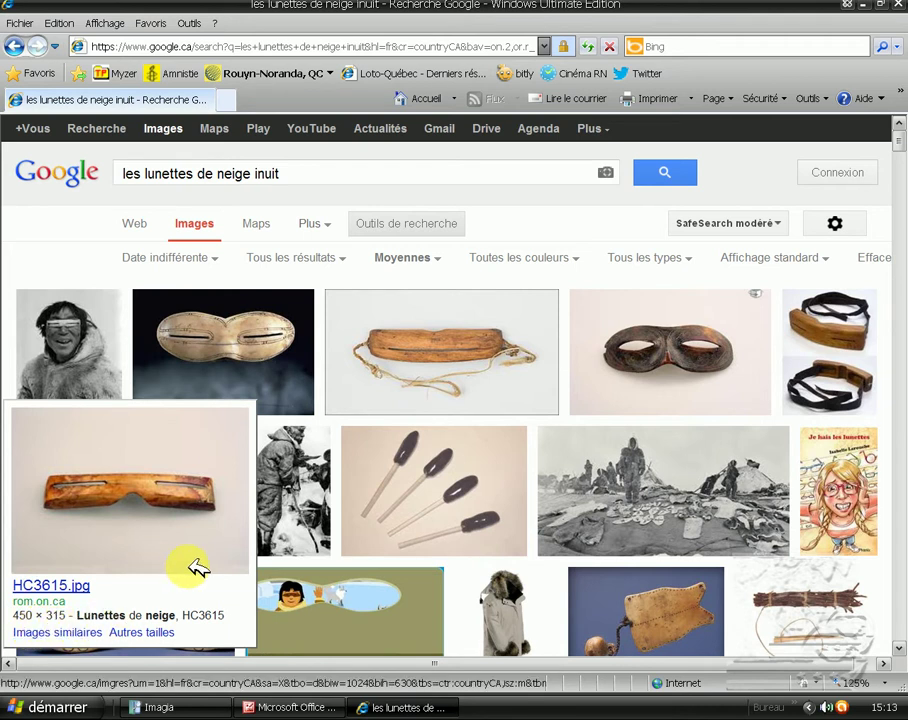
pyautogui.moveTo(210, 364)
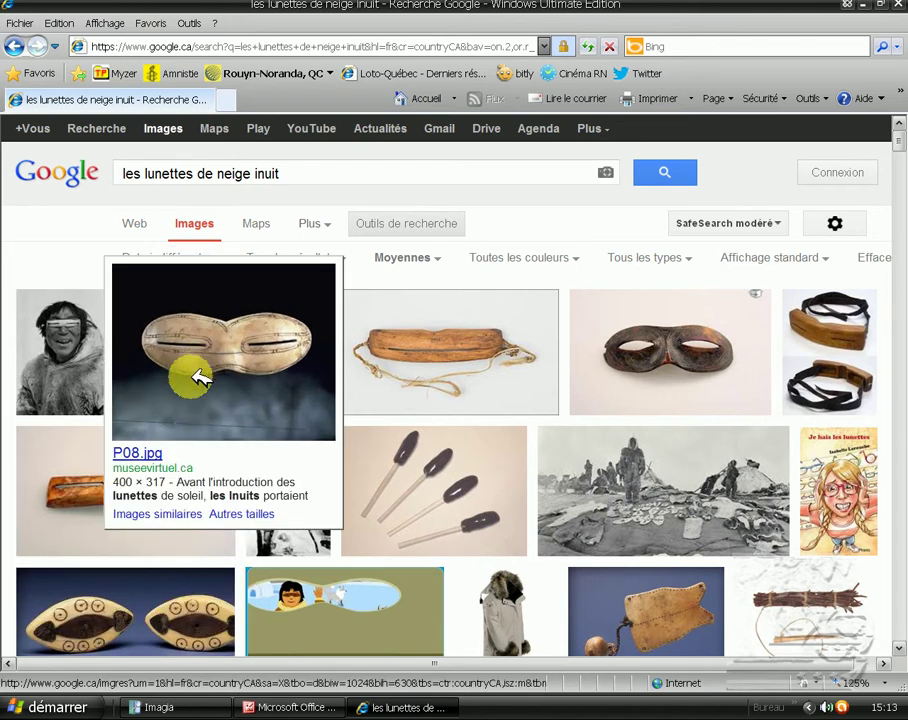
pyautogui.moveTo(724, 361)
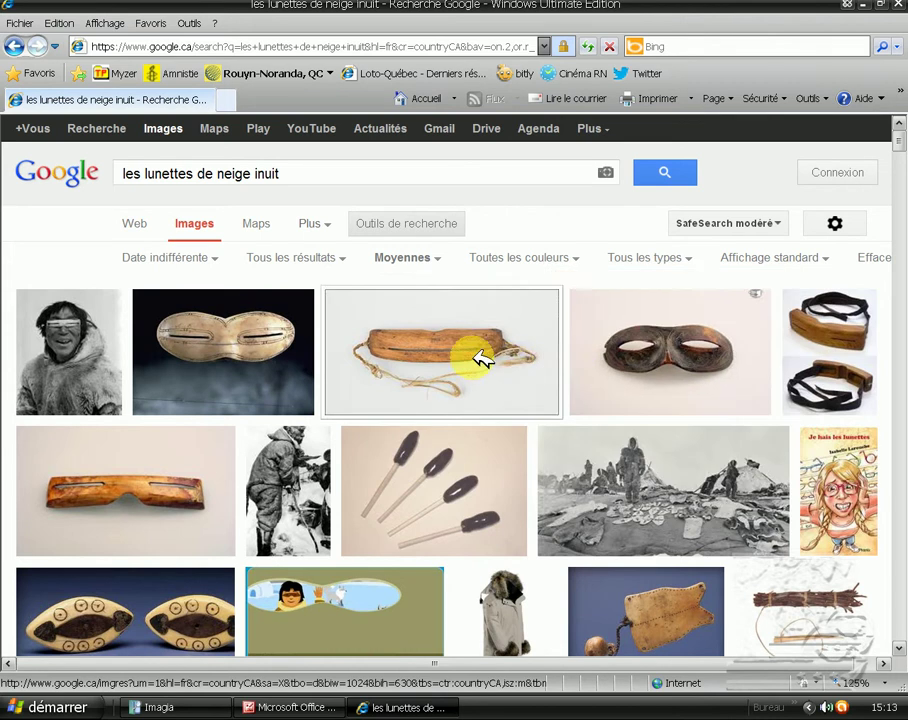
pyautogui.moveTo(481, 360)
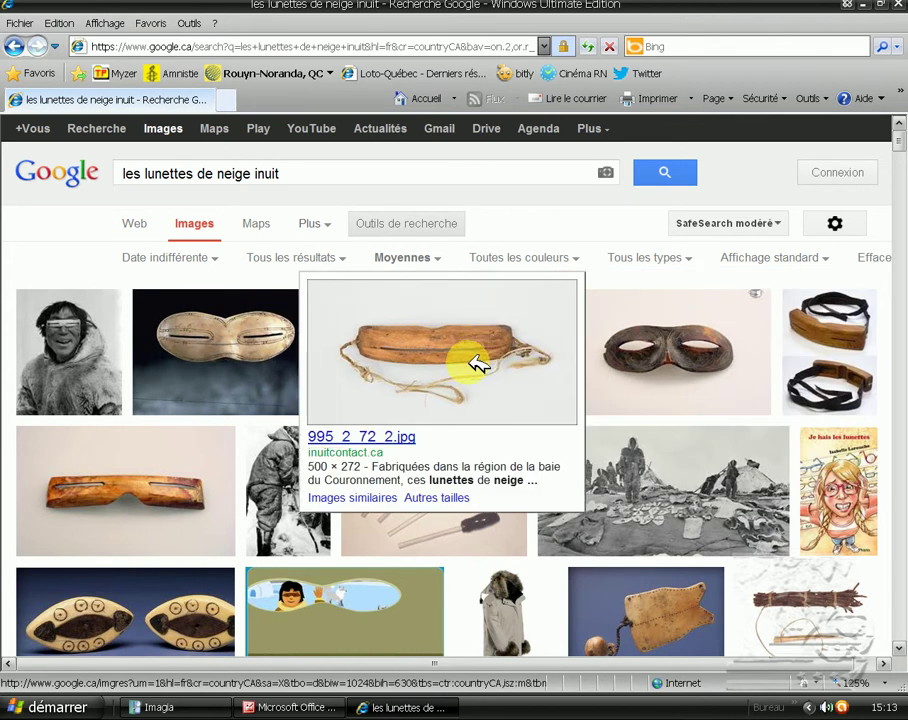
pyautogui.click(476, 363)
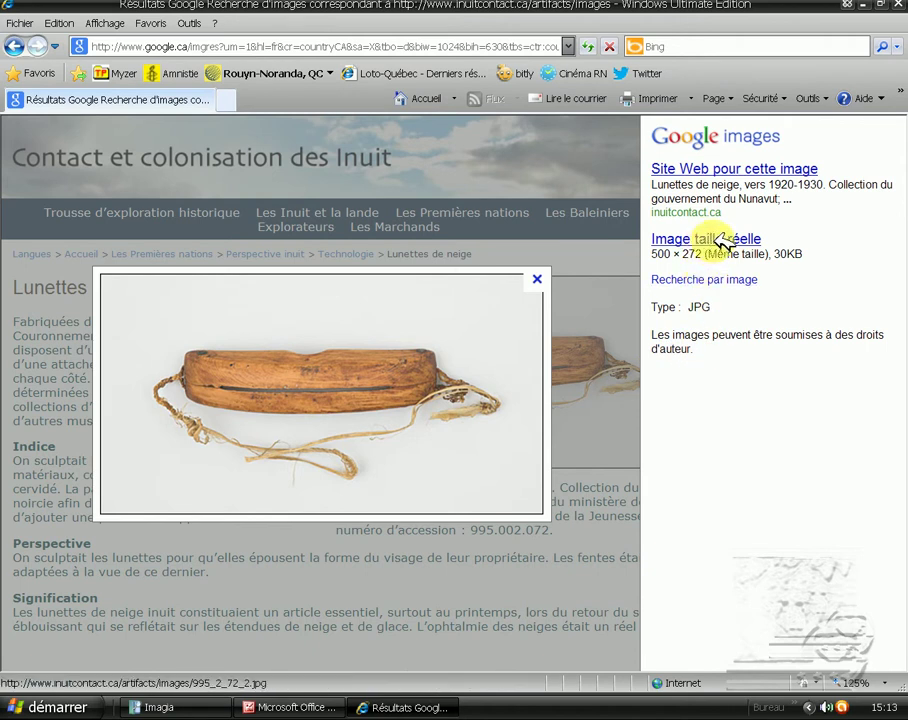
pyautogui.click(721, 241)
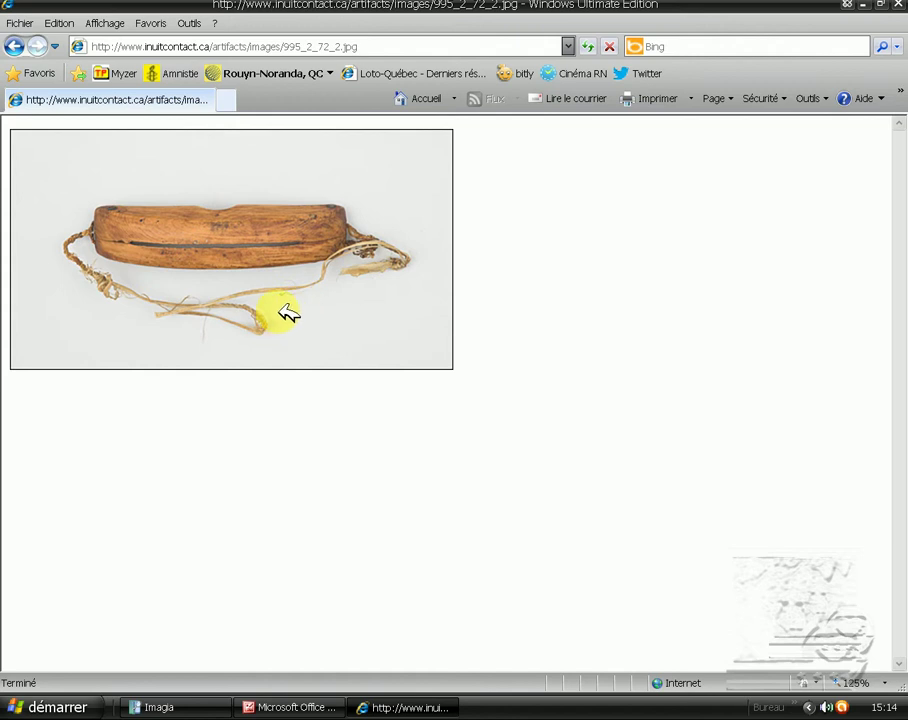
# - Save the snow goggles image to the Bureau as a JPEG named lunettes de neige inuit
pyautogui.rightClick(287, 313)
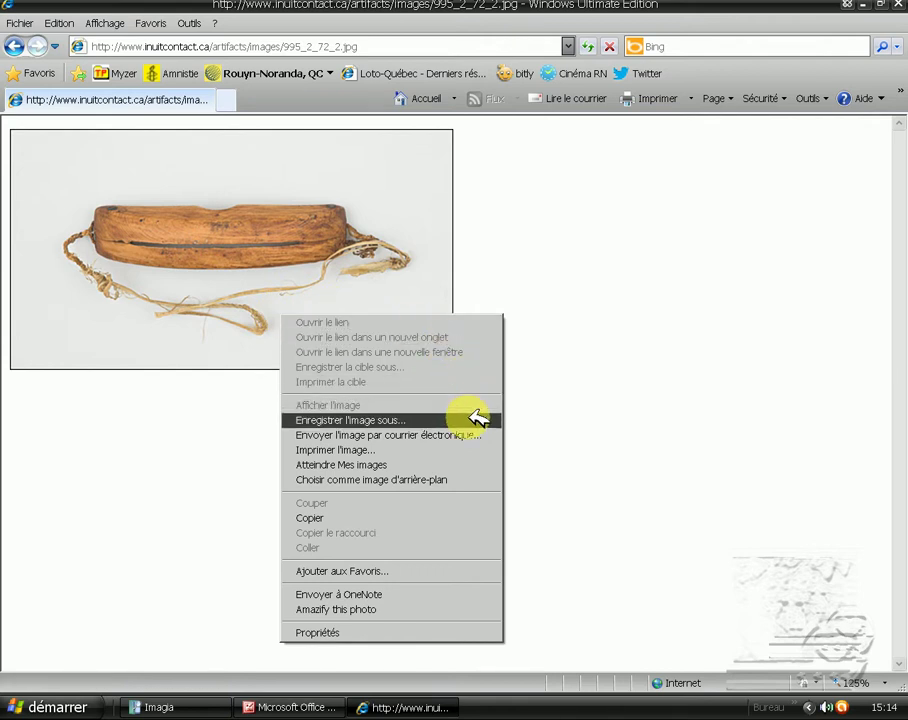
pyautogui.click(474, 415)
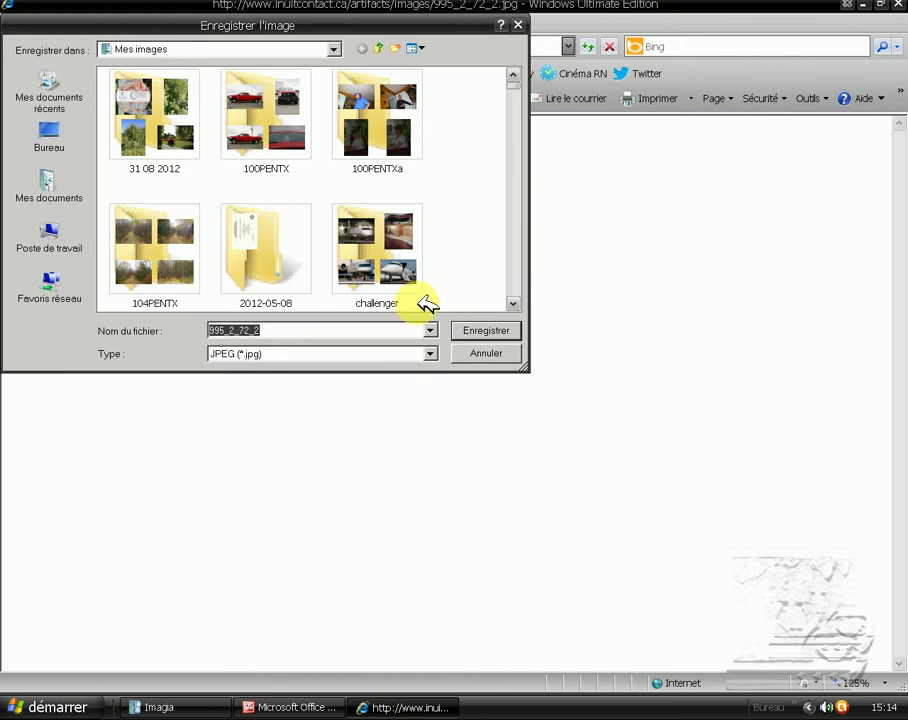
pyautogui.click(78, 136)
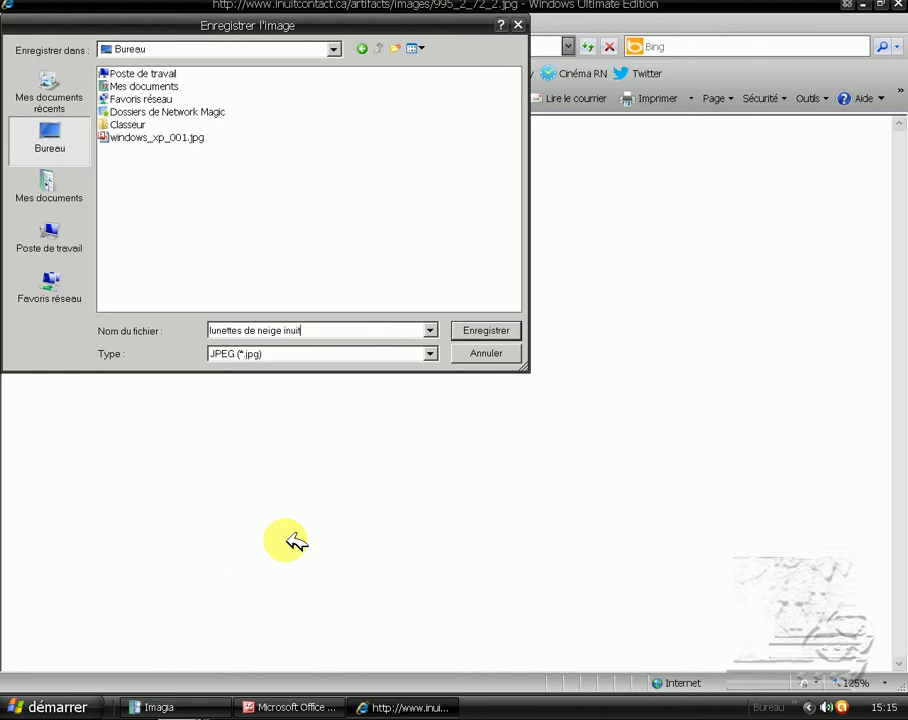
pyautogui.click(486, 330)
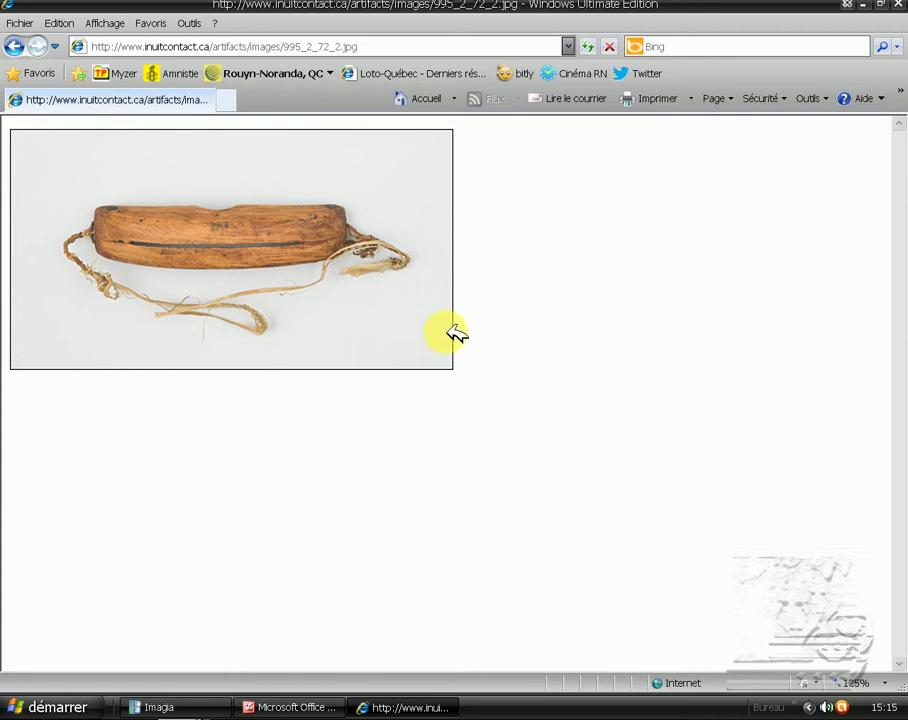
# - Reopen the image's save dialog, show the Bureau files as Miniatures, inspect the saved goggles picture's details and cancel without saving
pyautogui.rightClick(340, 316)
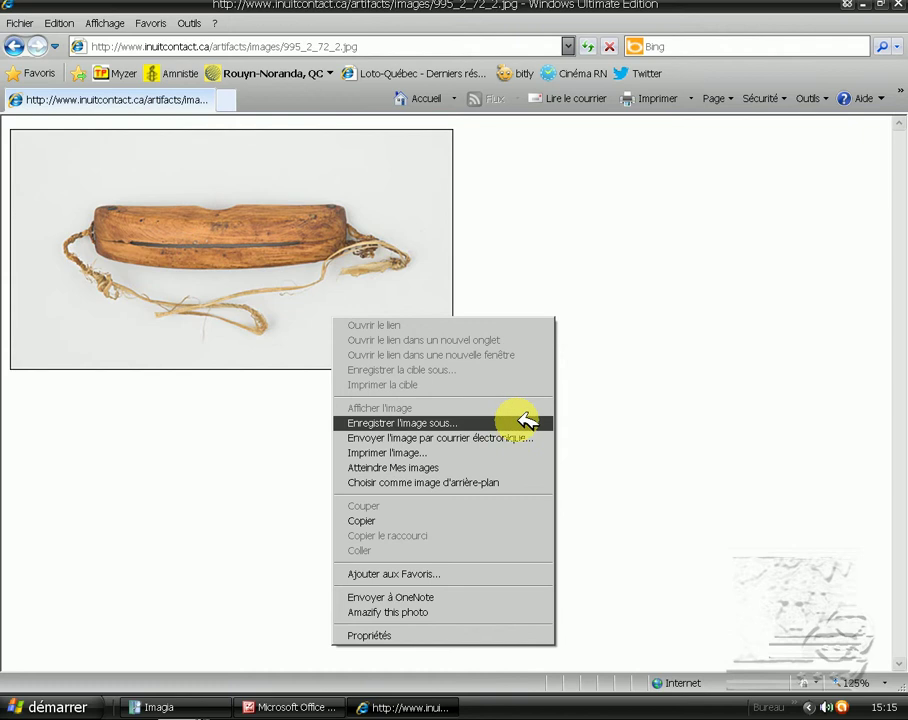
pyautogui.click(527, 422)
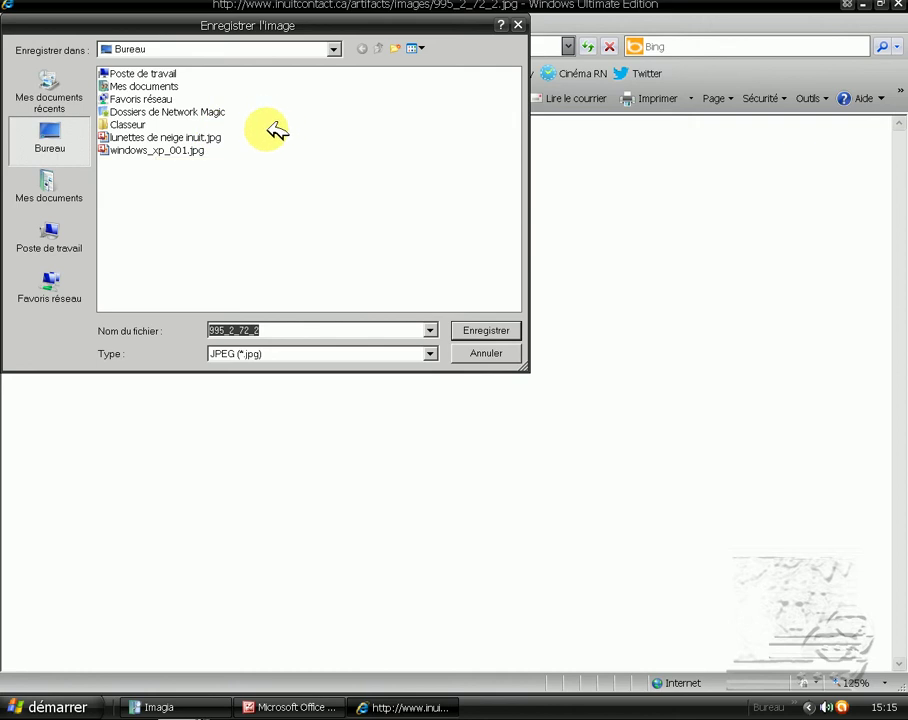
pyautogui.click(417, 48)
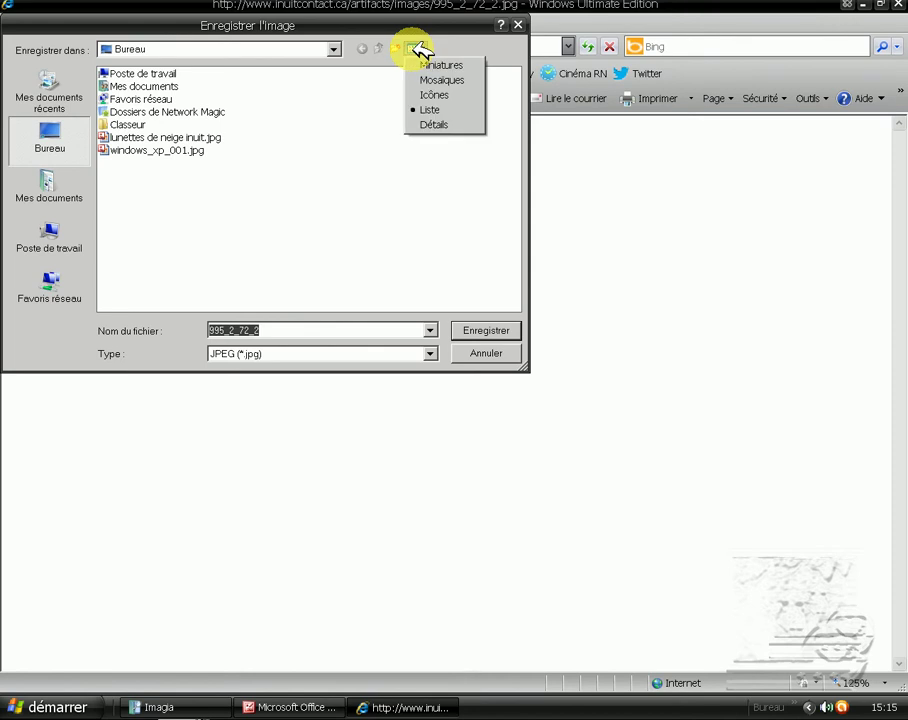
pyautogui.click(480, 64)
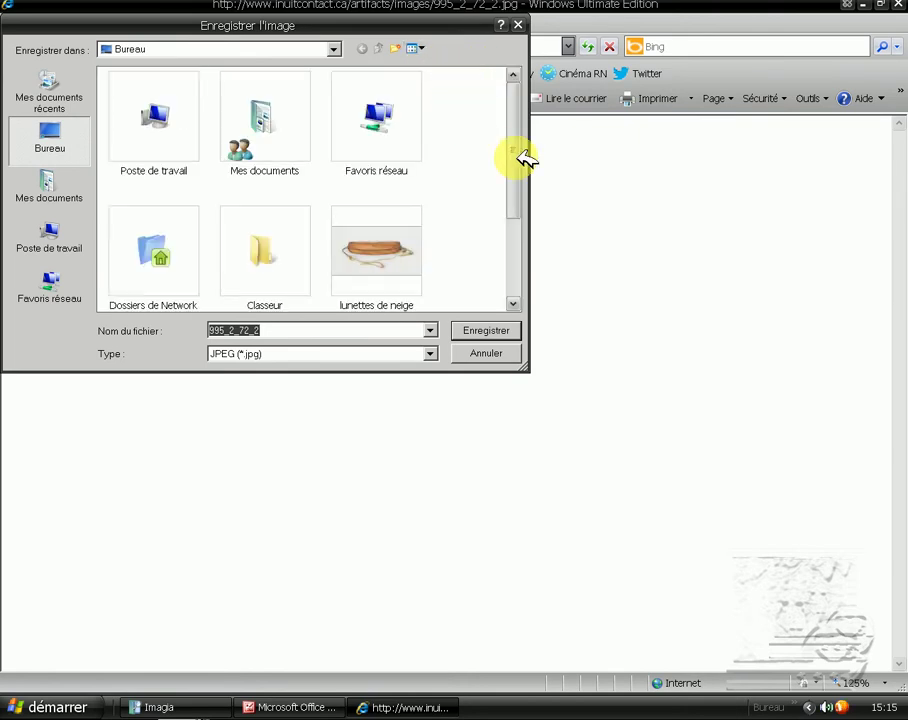
pyautogui.moveTo(515, 155); pyautogui.dragTo(508, 268)
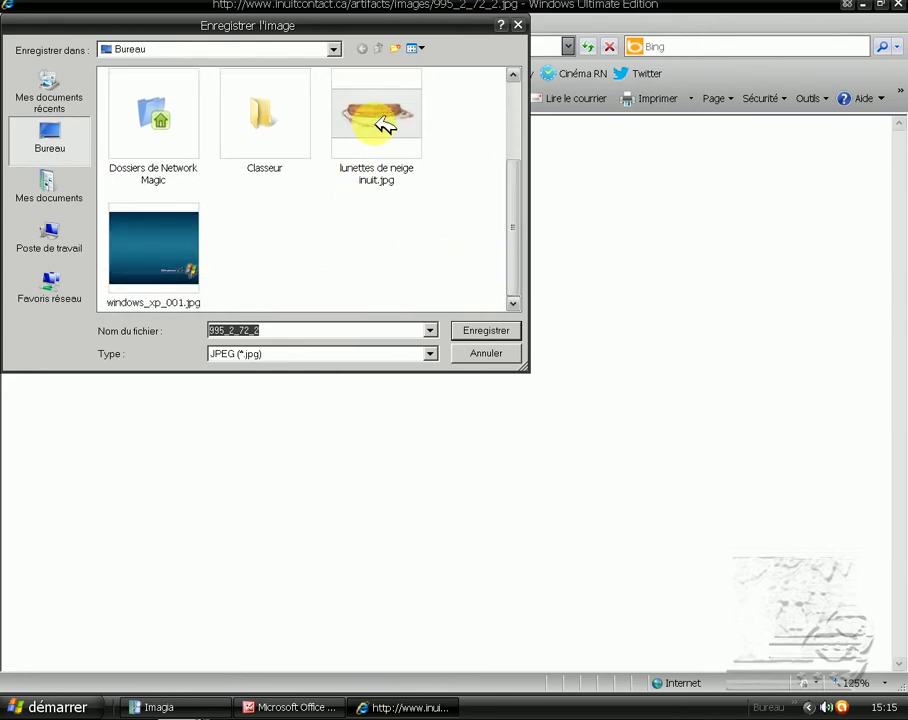
pyautogui.moveTo(404, 124)
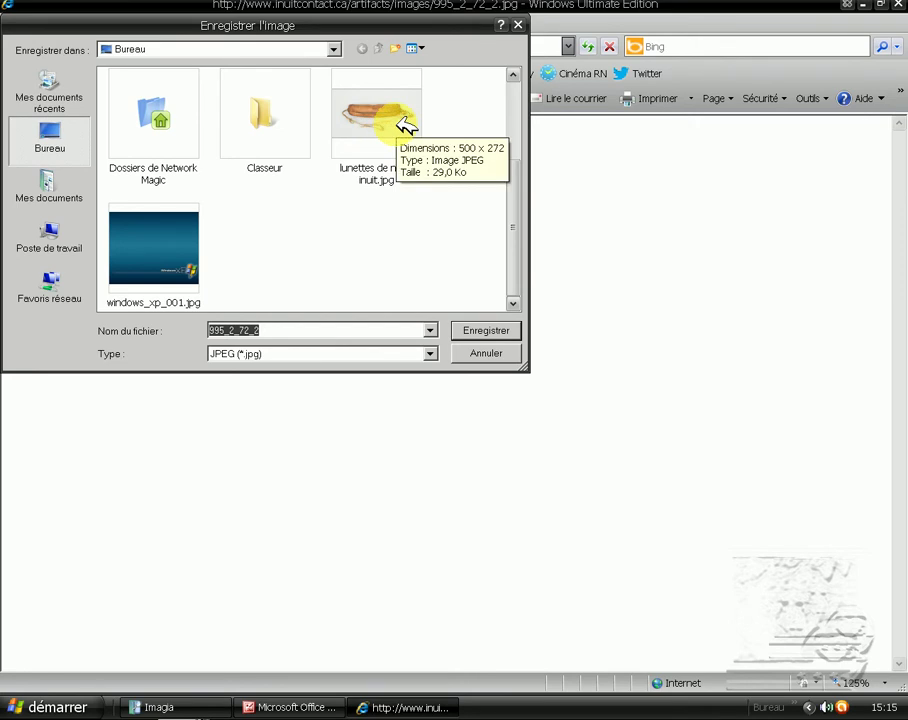
pyautogui.click(505, 353)
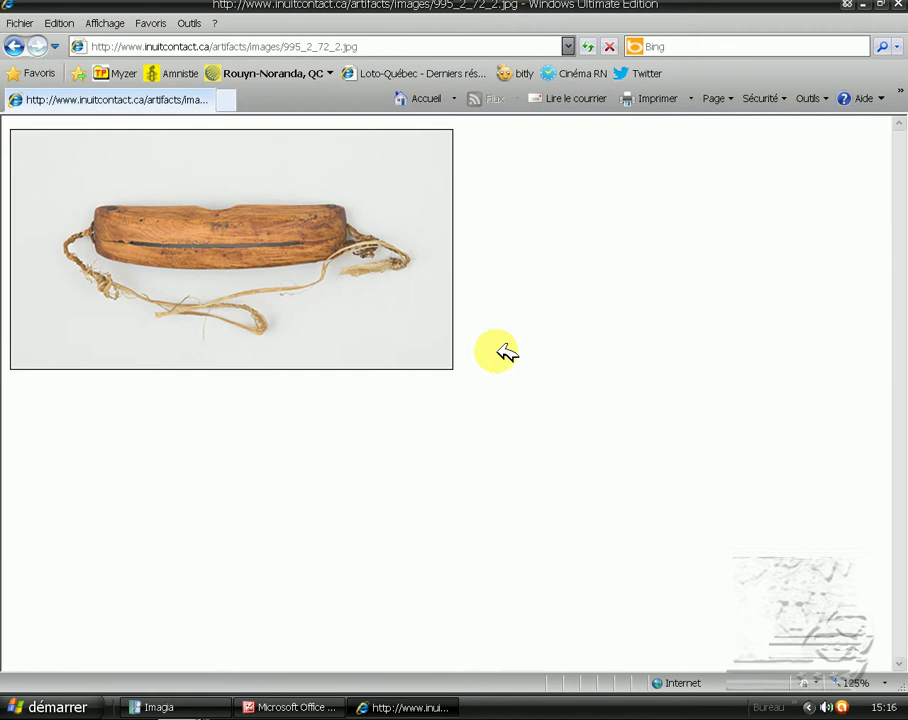
# - Check the desktop for the lunettes de neige inuit.jpg file and return to the browser
pyautogui.click(862, 9)
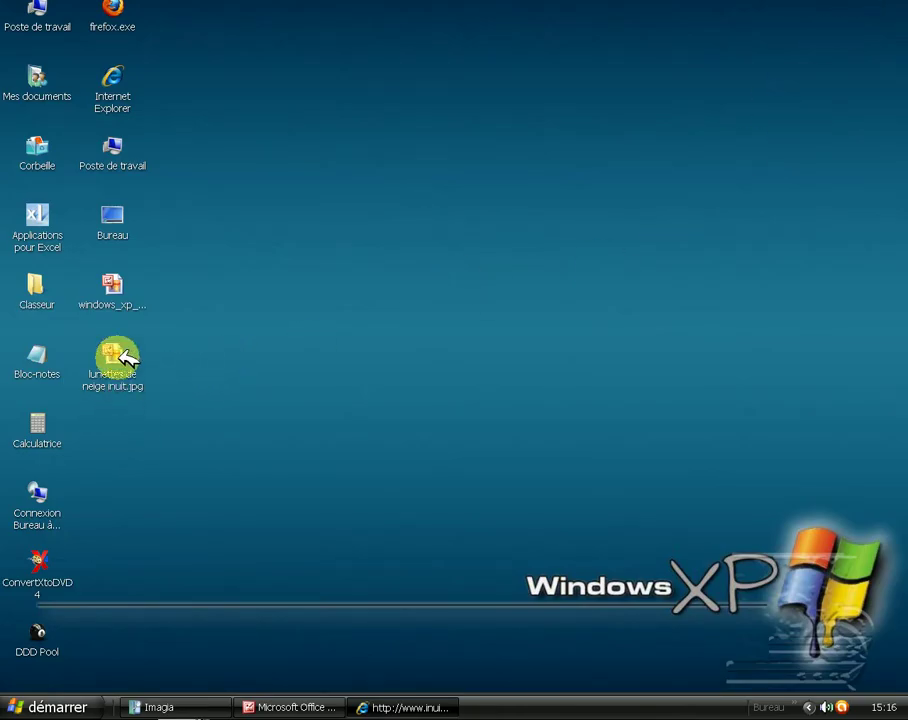
pyautogui.moveTo(117, 352); pyautogui.dragTo(130, 377)
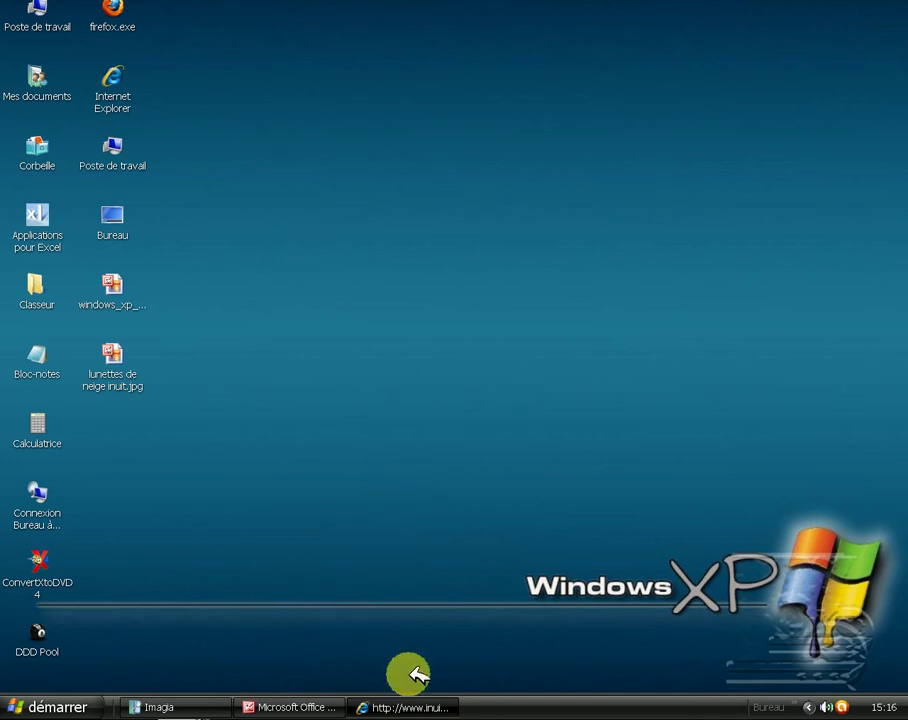
pyautogui.click(420, 707)
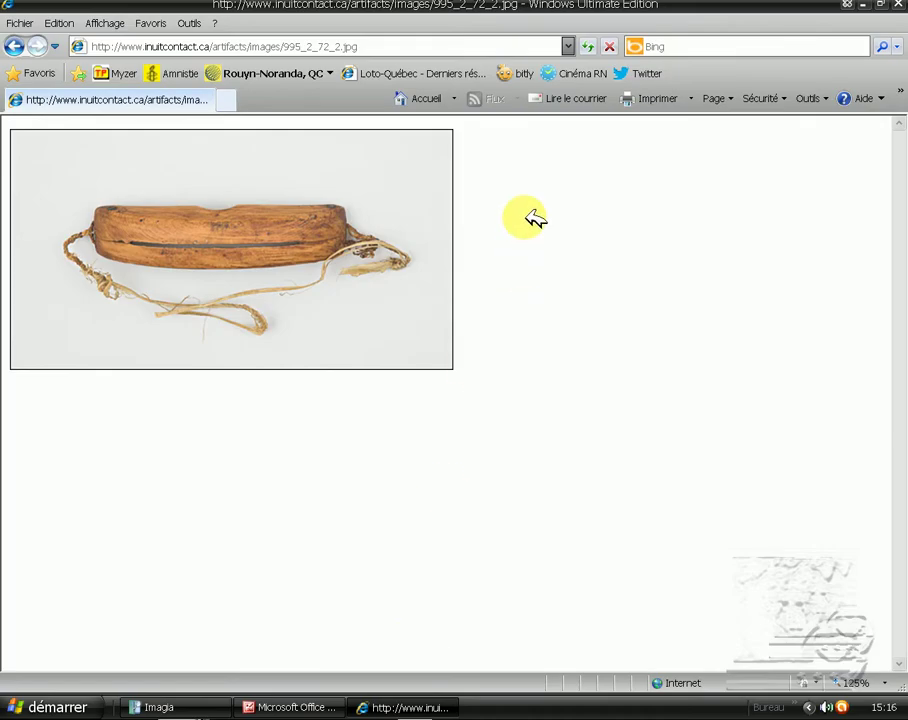
# - Go back to the image's source page, Lunettes de neige, view the site's Unuktitut version and return to the French page
pyautogui.click(22, 44)
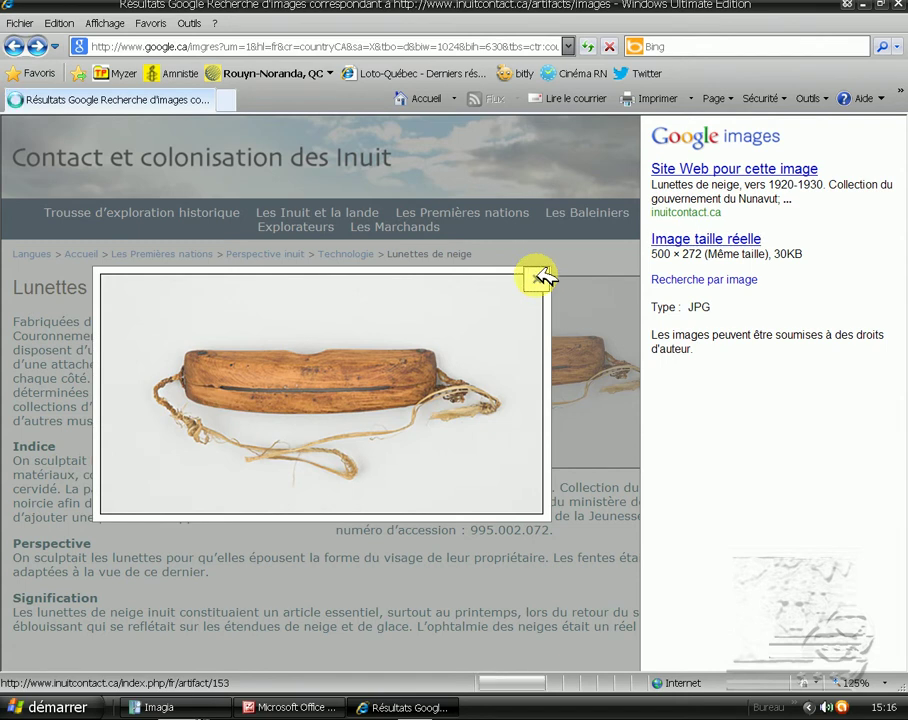
pyautogui.click(540, 273)
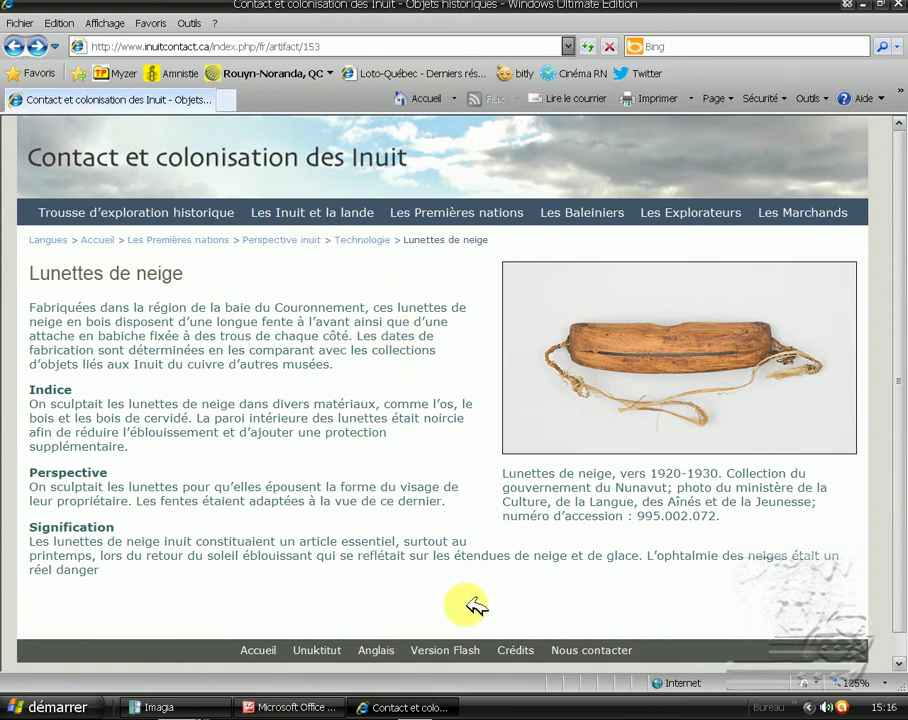
pyautogui.click(328, 651)
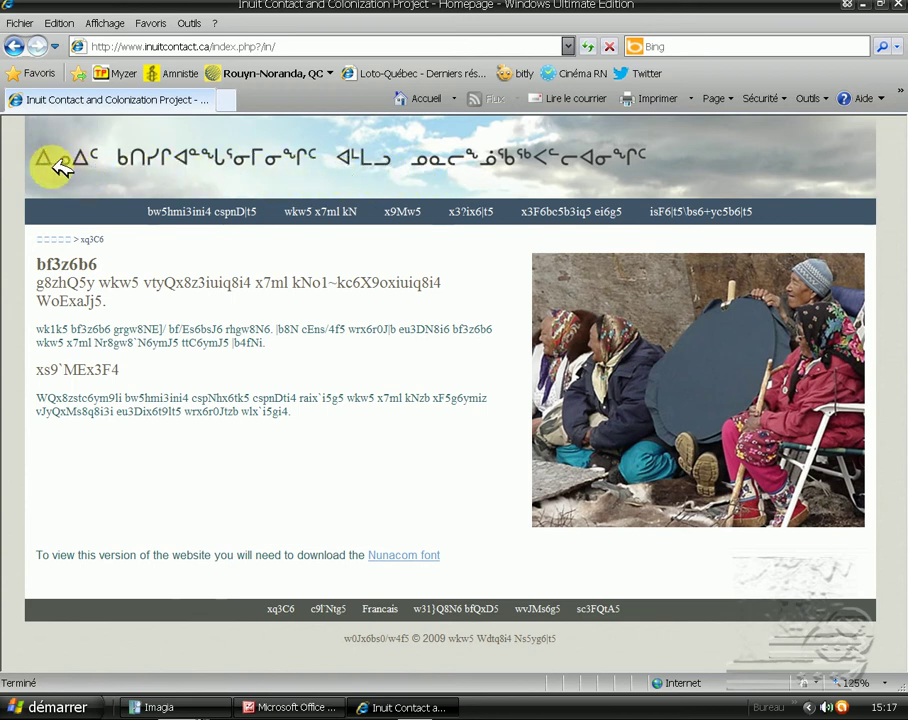
pyautogui.click(22, 45)
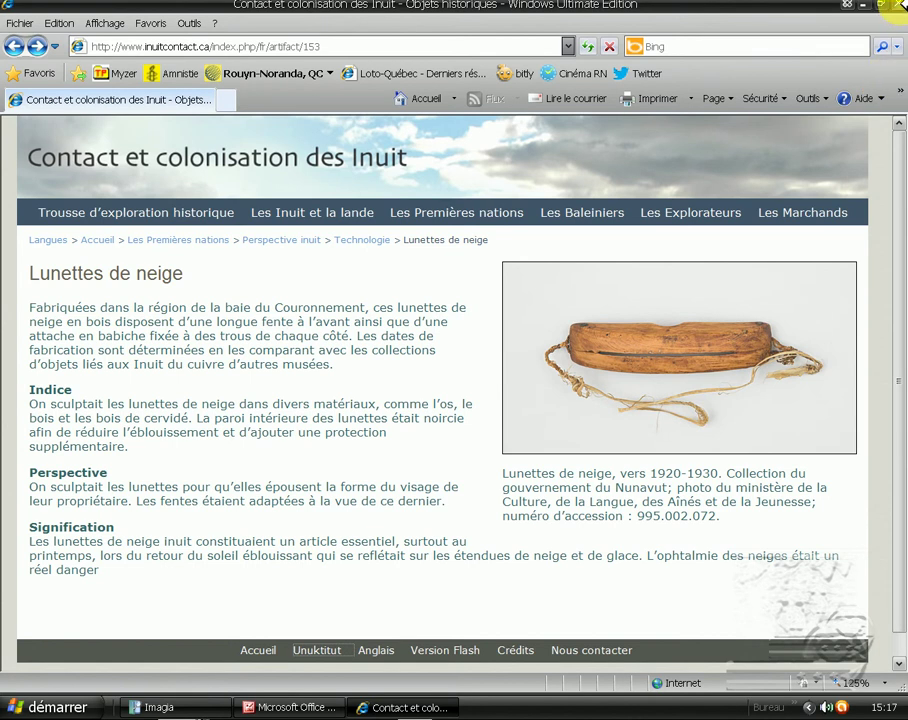
# - Close the browser and switch to the Microsoft Office 2010 picture window with bronzage.jpg
pyautogui.click(884, 6)
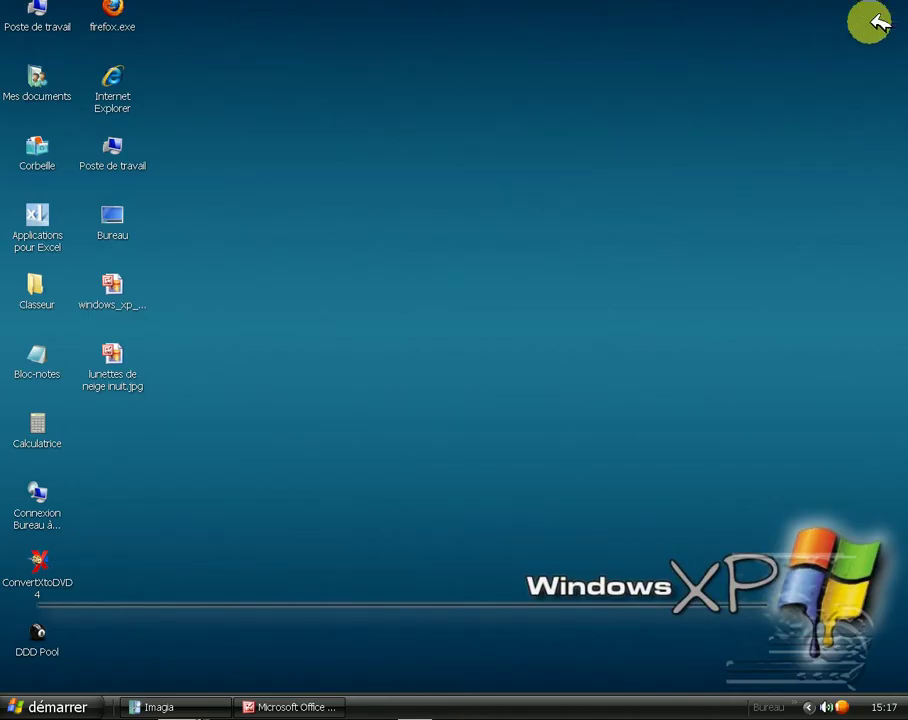
pyautogui.click(303, 706)
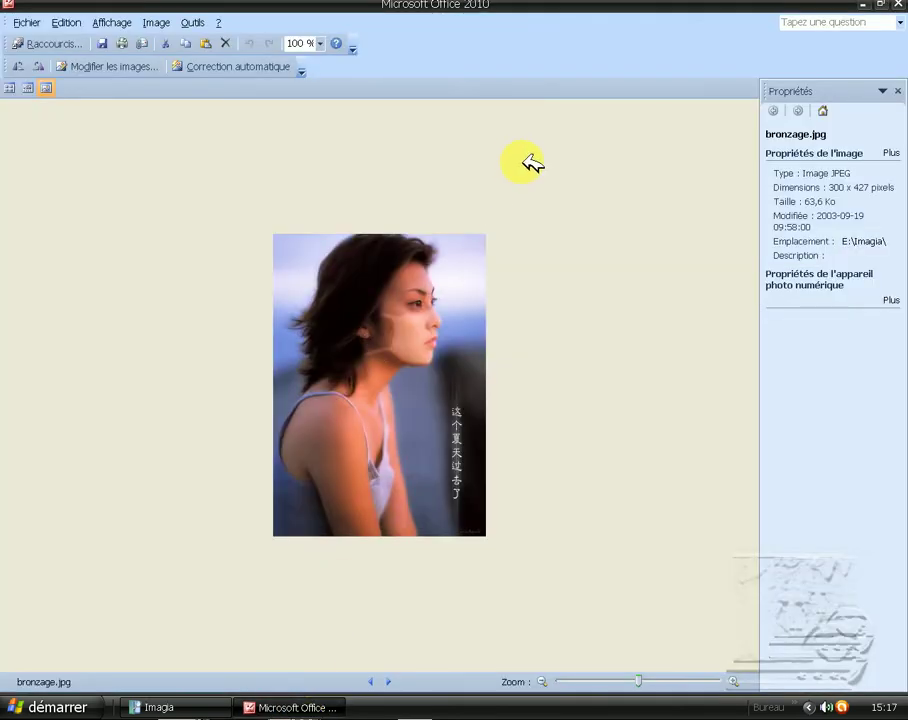